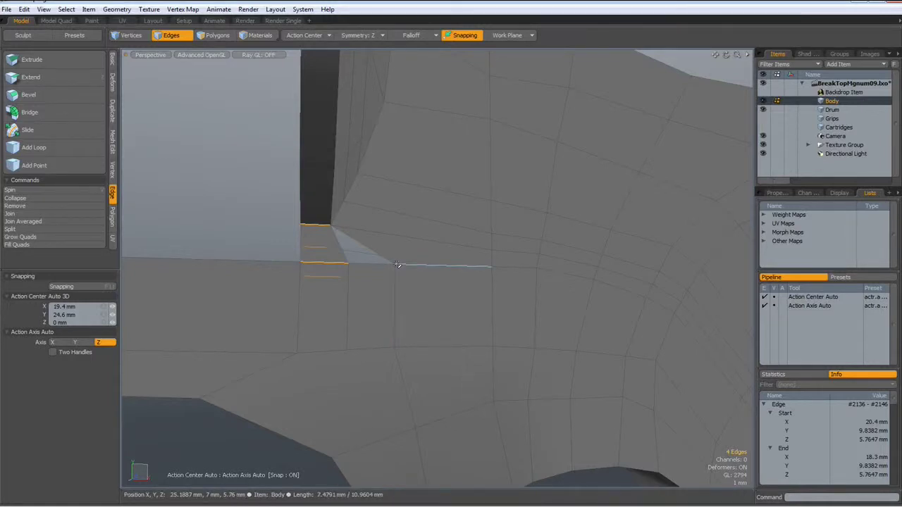
# Merge the two corner vertices of the thin sliver triangle to weld it away
pyautogui.press('1')
pyautogui.click(395, 264)
pyautogui.keyDown('shift'); pyautogui.click(349, 263); pyautogui.keyUp('shift')
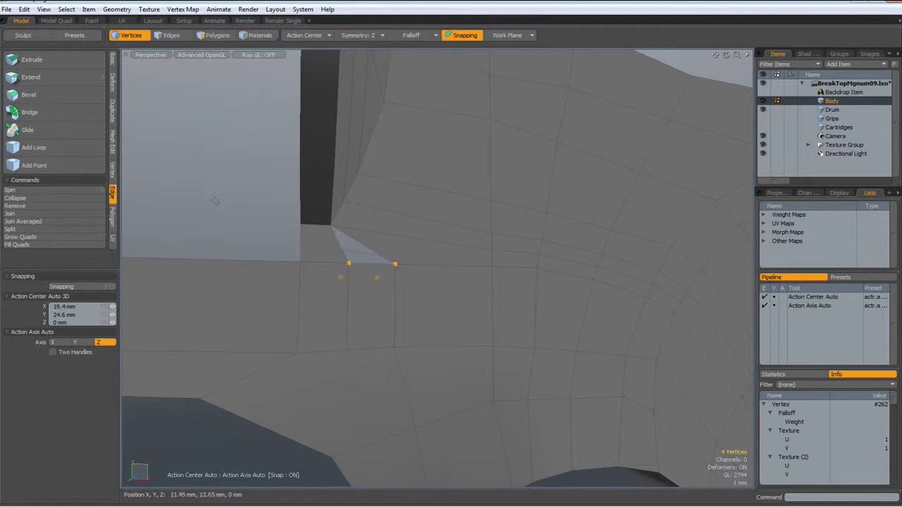
pyautogui.hotkey('ctrl', 'j')
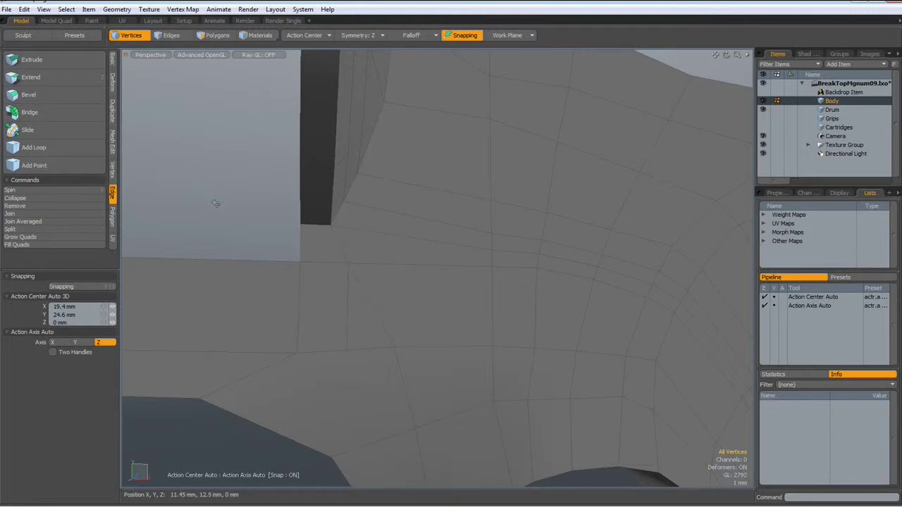
pyautogui.scroll(-2, 215, 203)
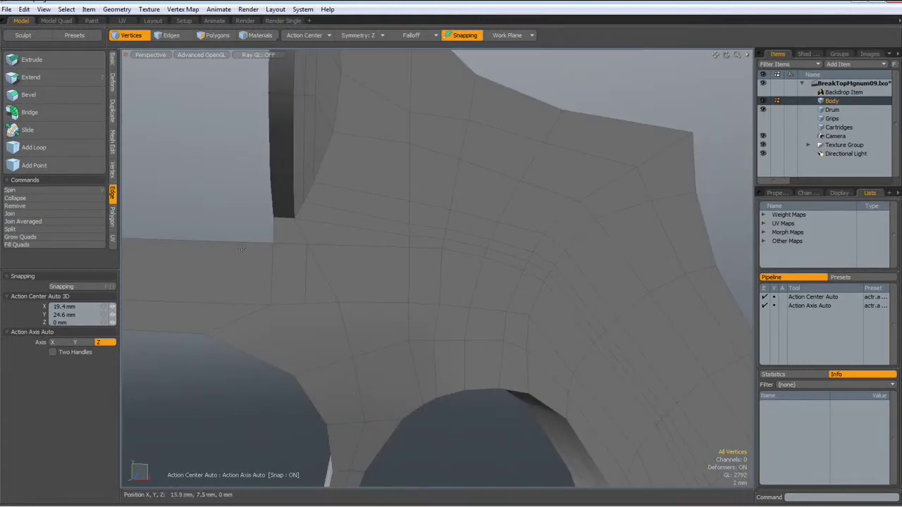
# Delete the stray vertical edge and preview the frame as a subdivided surface
pyautogui.press('2')
pyautogui.click(296, 292)
pyautogui.press('BackSpace')
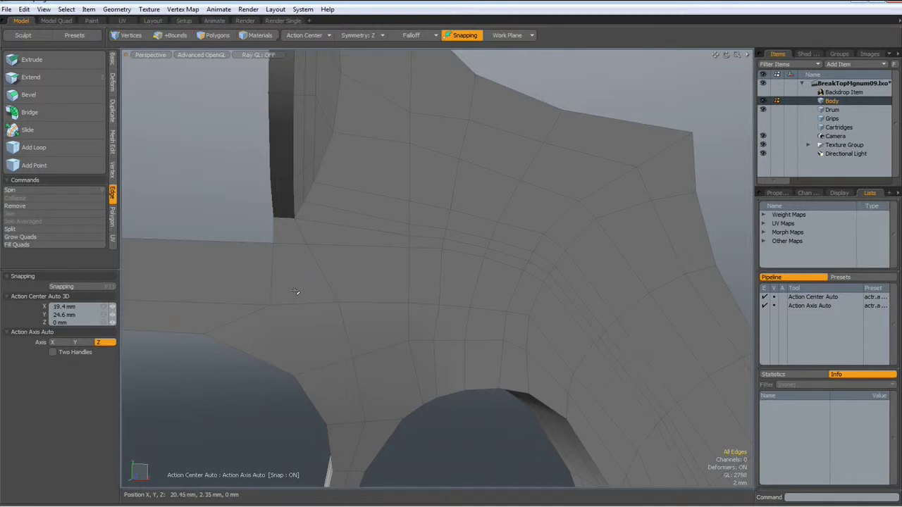
pyautogui.press('Tab')
# Return to the cage display and select the four parallel edges on the slanted face below the top bridge
pyautogui.scroll(-5, 296, 292)
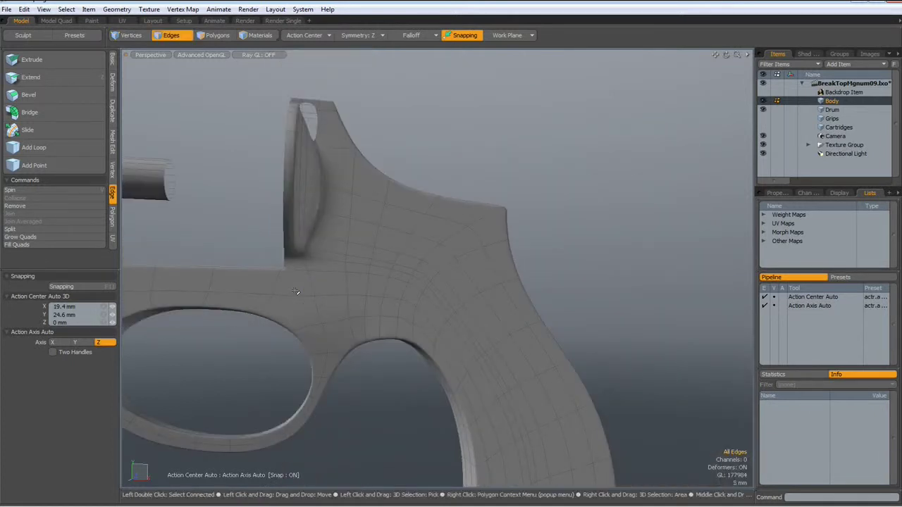
pyautogui.press('Tab')
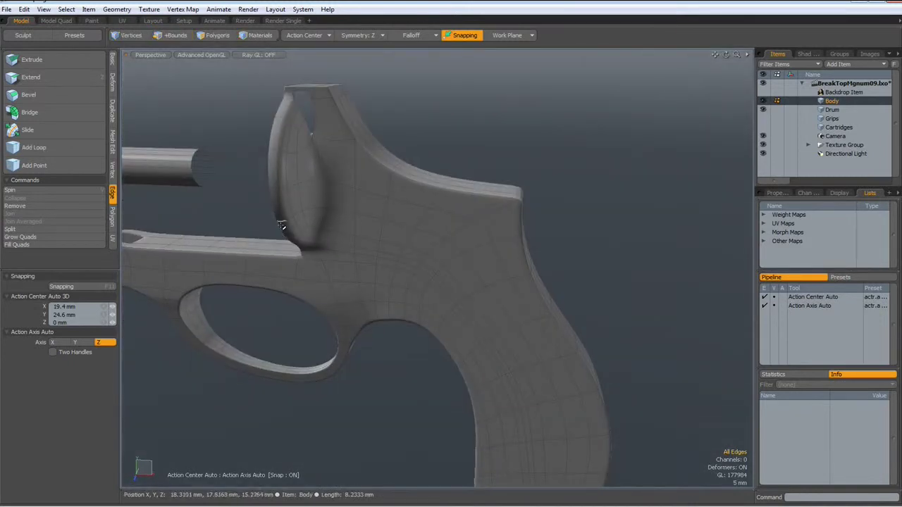
pyautogui.scroll(3, 319, 111)
pyautogui.moveTo(314, 119)
pyautogui.keyDown('alt'); pyautogui.mouseDown()
pyautogui.moveTo(341, 91)
pyautogui.moveTo(303, 111)
pyautogui.mouseUp(); pyautogui.keyUp('alt')
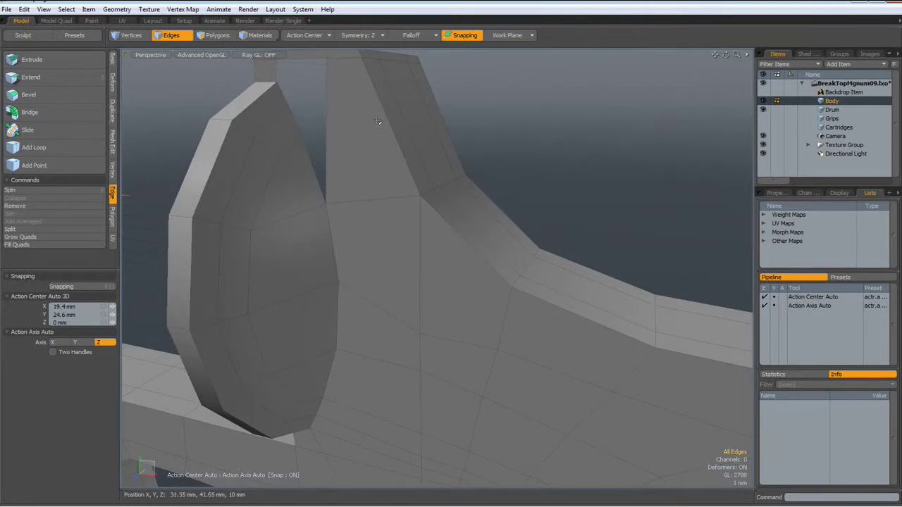
pyautogui.moveTo(369, 112)
pyautogui.mouseDown()
pyautogui.moveTo(400, 122)
pyautogui.moveTo(366, 113)
pyautogui.mouseUp()
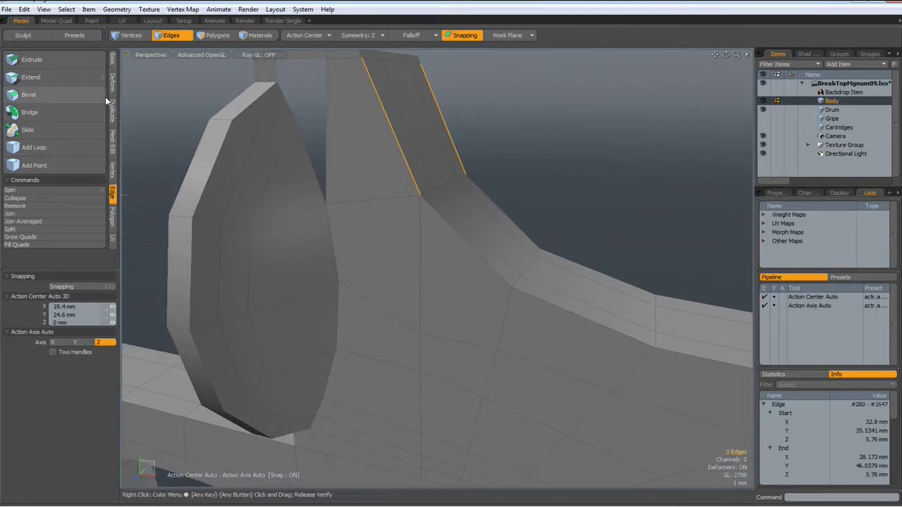
pyautogui.click(337, 98)
pyautogui.keyDown('alt'); pyautogui.moveTo(330, 111); pyautogui.dragTo(389, 201); pyautogui.keyUp('alt')
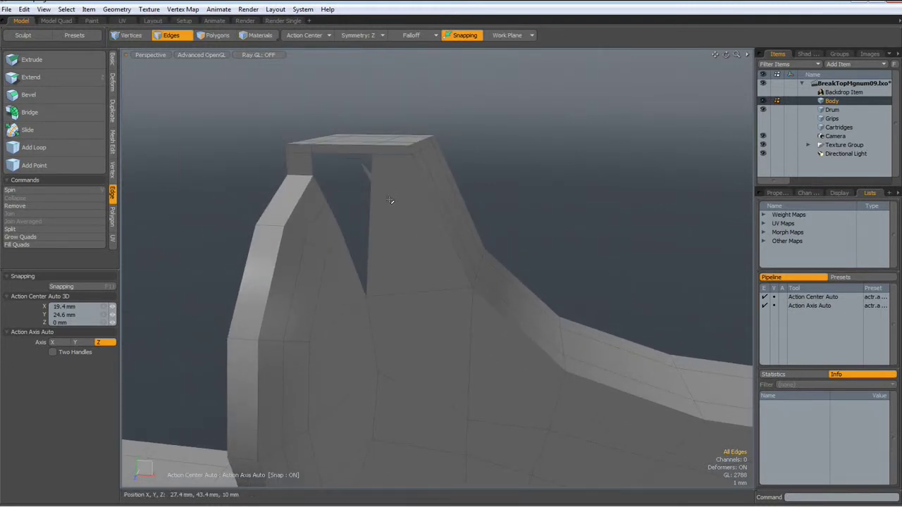
pyautogui.moveTo(427, 216); pyautogui.dragTo(453, 219)
# Loop-slice a single Free-mode cut across the slanted strap face at 50%
pyautogui.hotkey('alt', 'c')
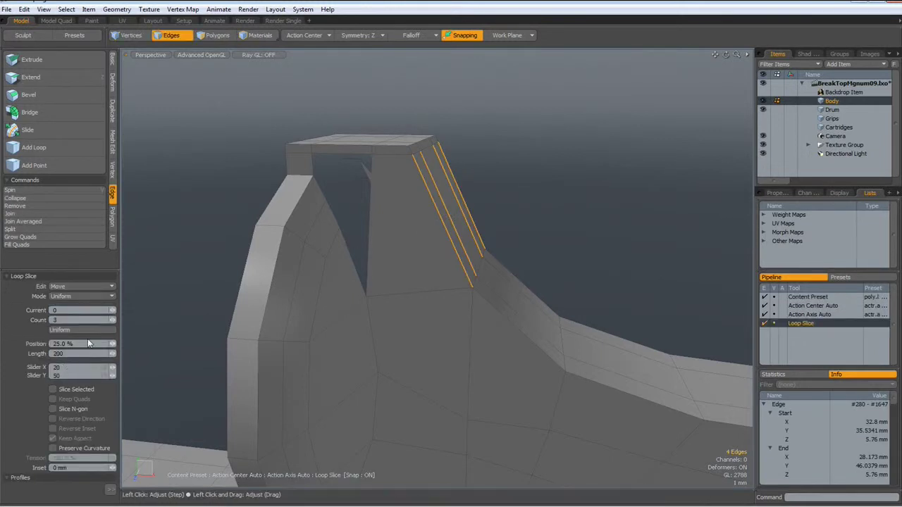
pyautogui.click(112, 323)
pyautogui.click(112, 296)
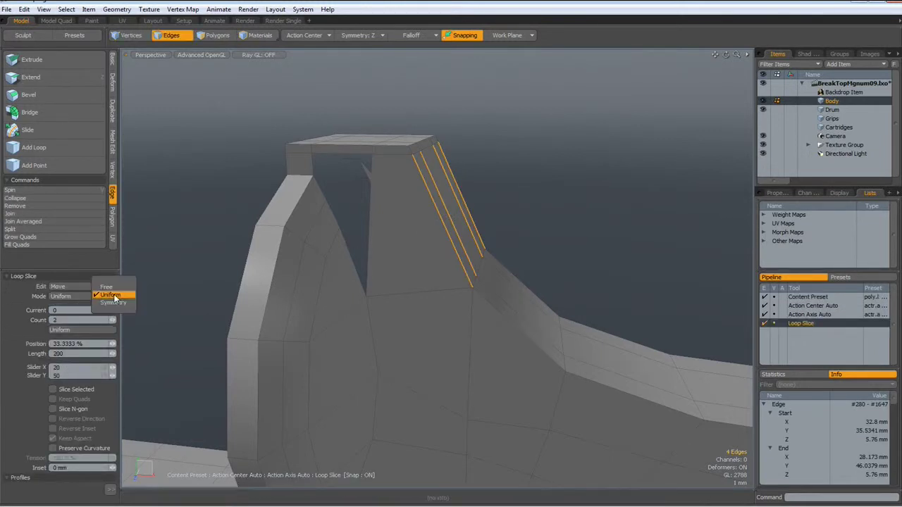
pyautogui.click(110, 287)
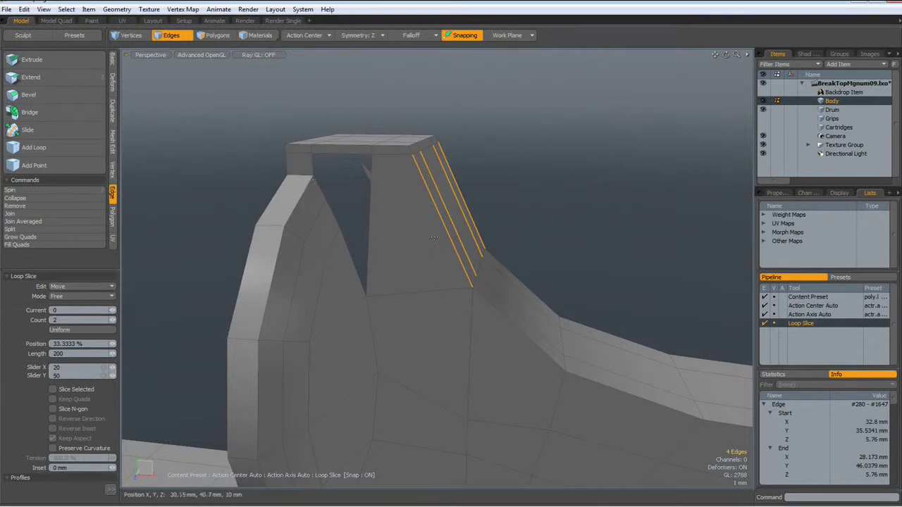
pyautogui.click(441, 229)
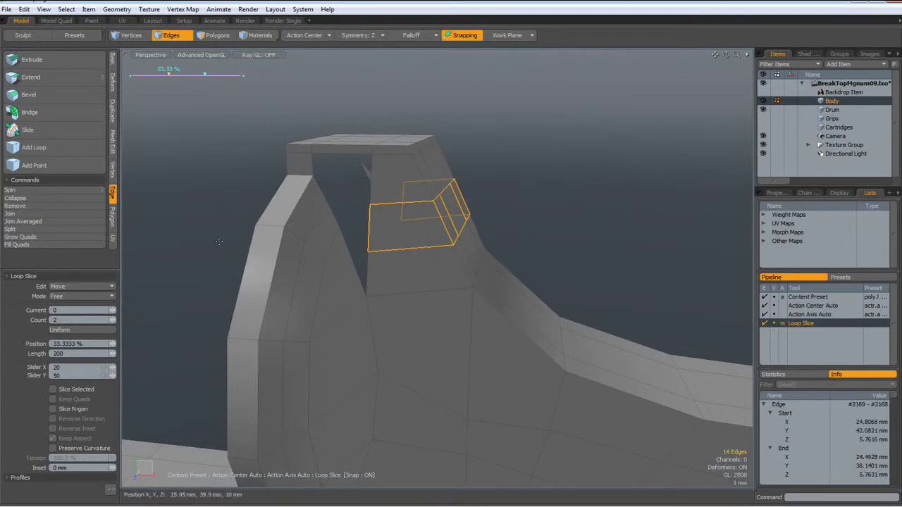
pyautogui.click(112, 322)
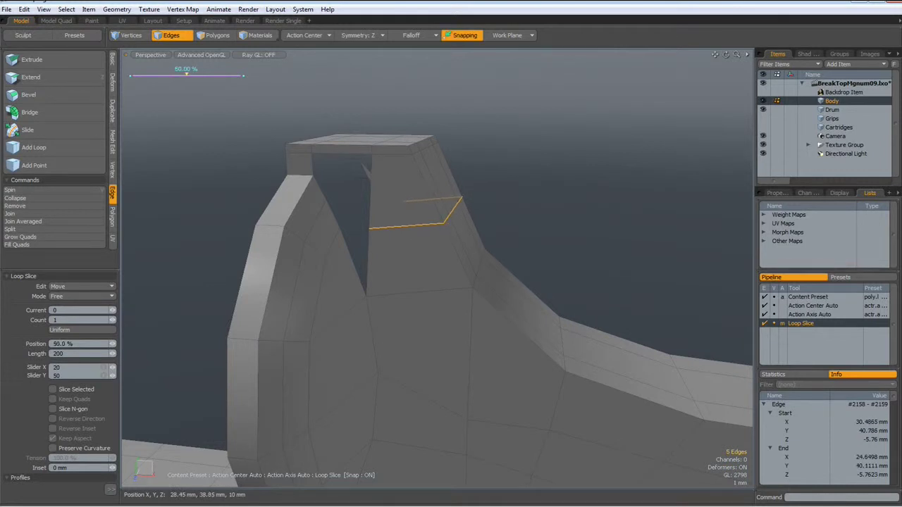
pyautogui.moveTo(186, 73); pyautogui.dragTo(188, 73)
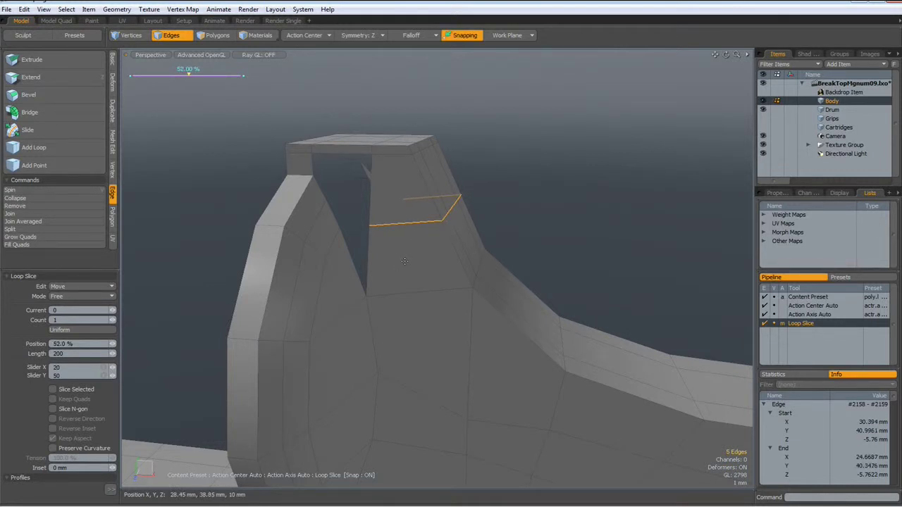
pyautogui.press('KP_7')
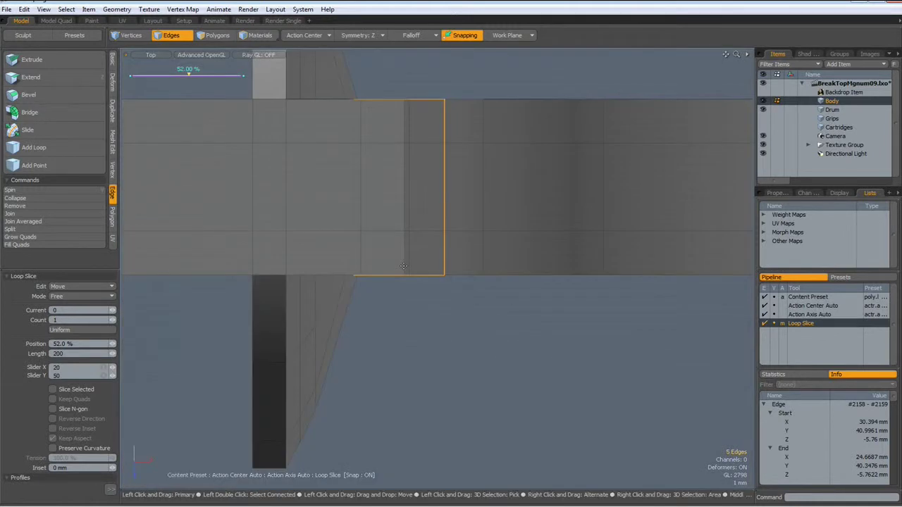
pyautogui.press('KP_1')
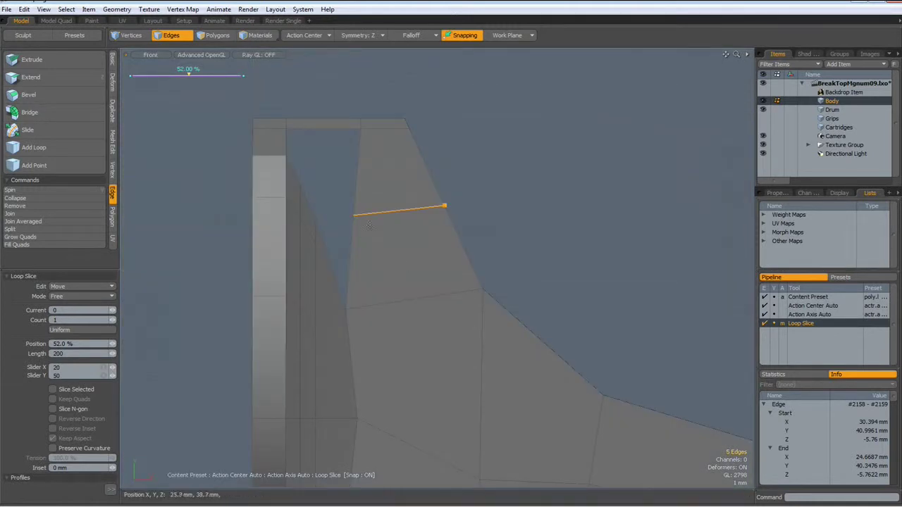
pyautogui.moveTo(403, 266); pyautogui.dragTo(396, 266)
pyautogui.press('q')
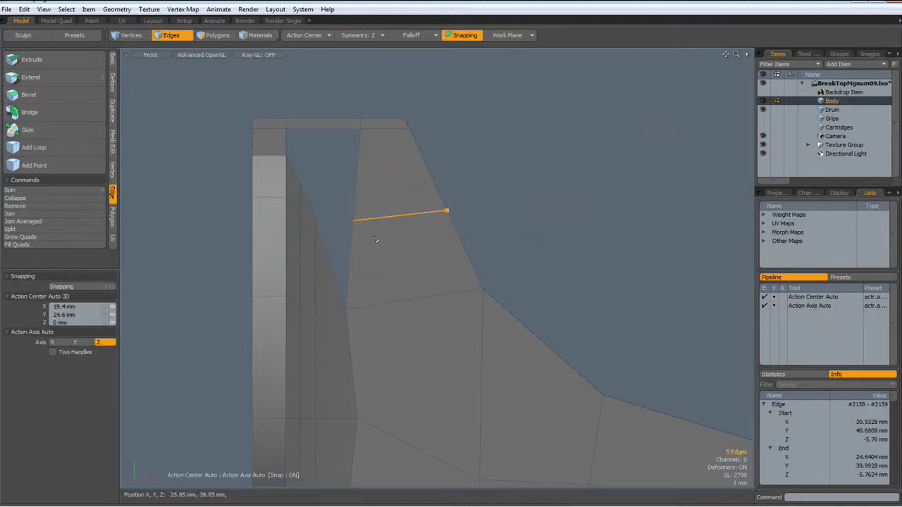
# Merge the new cut's inner end vertex onto the neighbouring vertex
pyautogui.press('1')
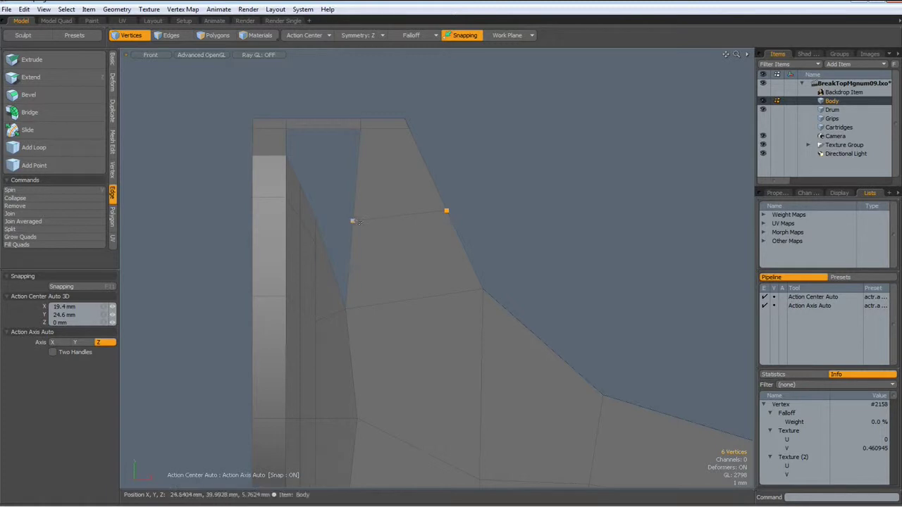
pyautogui.click(353, 221)
pyautogui.keyDown('shift'); pyautogui.click(315, 220); pyautogui.keyUp('shift')
pyautogui.hotkey('ctrl', 'w')
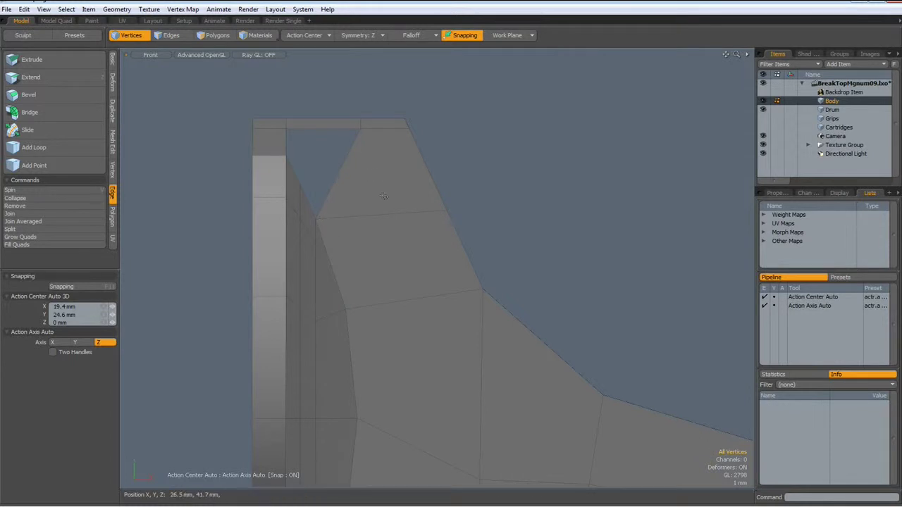
# Slice a second loop through the sloped outer edge, higher on the slanted face
pyautogui.press('2')
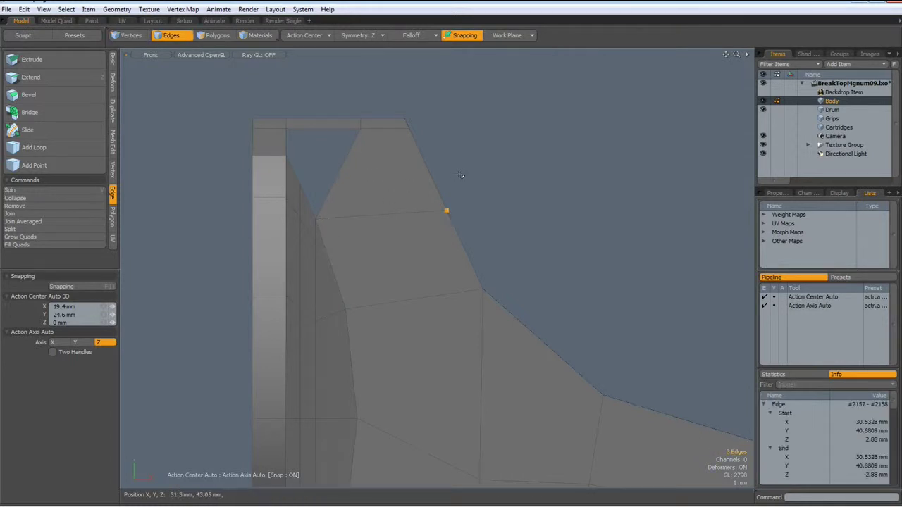
pyautogui.click(431, 176)
pyautogui.hotkey('alt', 'c')
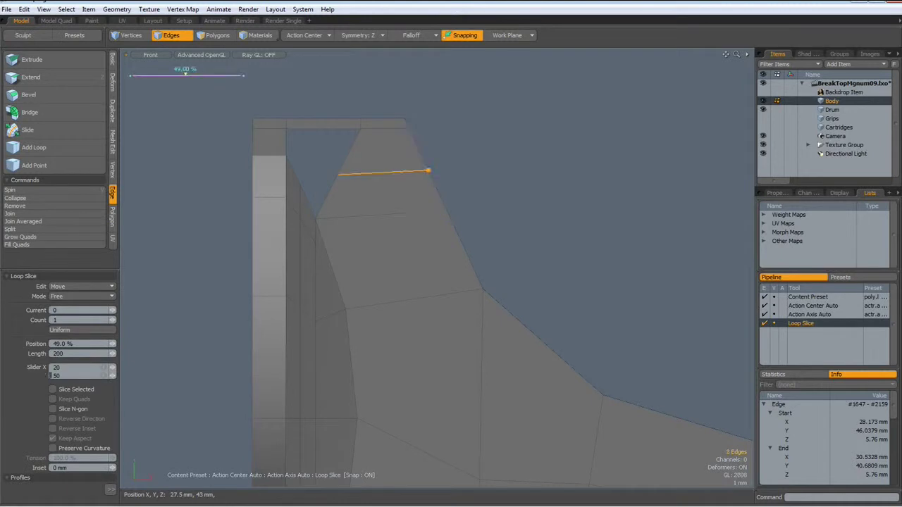
pyautogui.click(399, 176)
pyautogui.moveTo(384, 174); pyautogui.dragTo(398, 192)
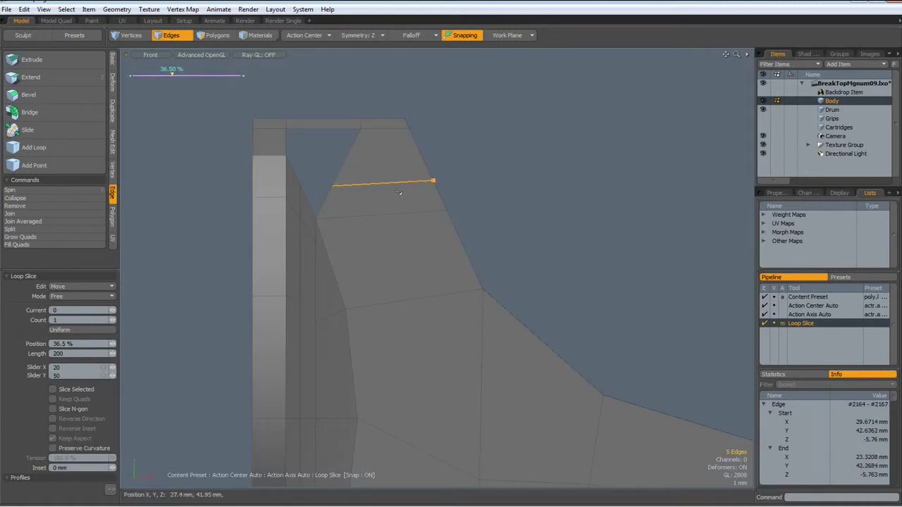
pyautogui.press('space')
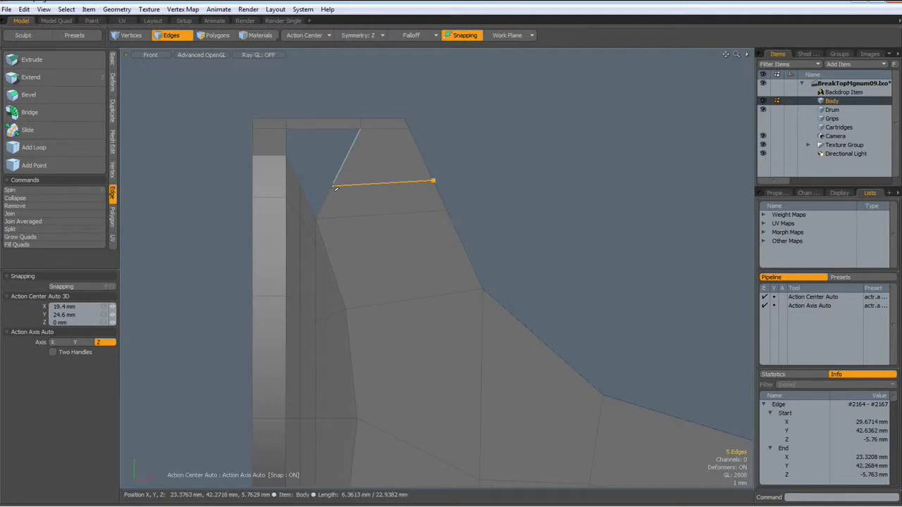
# Weld the second slice's inner end vertex onto the adjacent corner vertex
pyautogui.press('1')
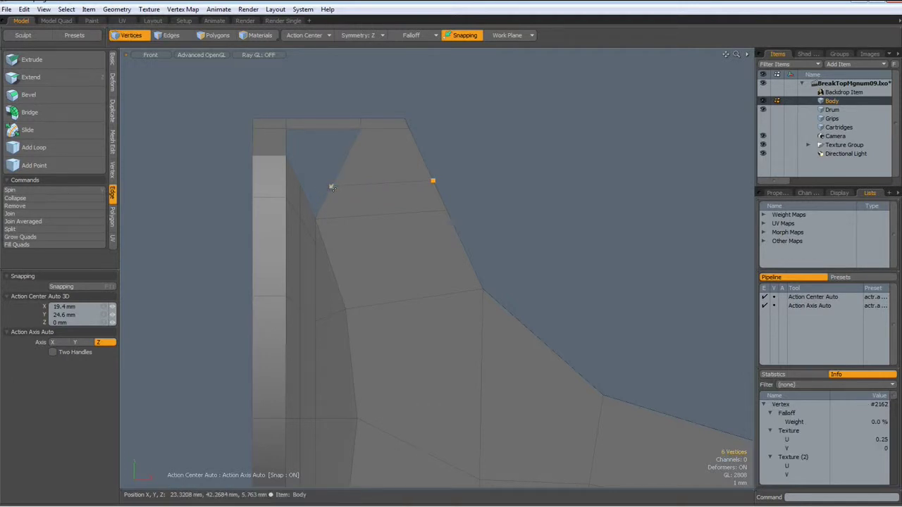
pyautogui.click(332, 186)
pyautogui.keyDown('shift'); pyautogui.click(300, 184); pyautogui.keyUp('shift')
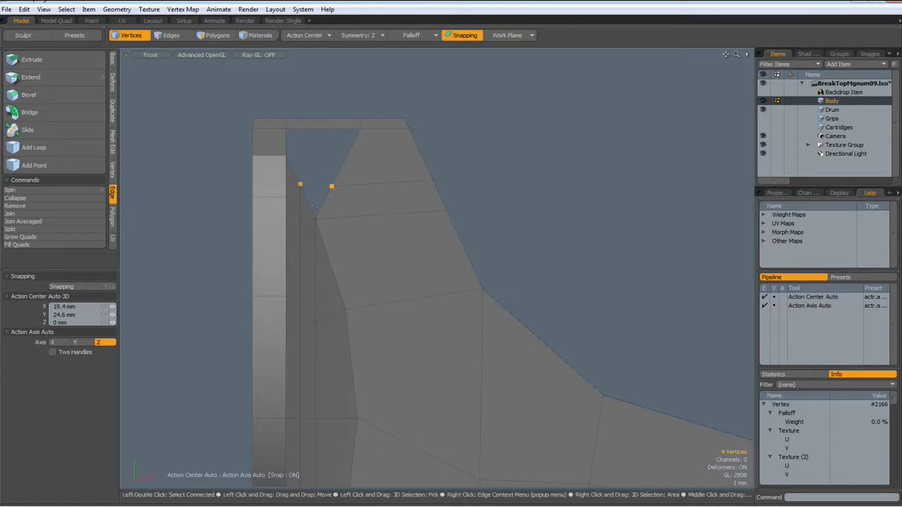
pyautogui.press('Delete')
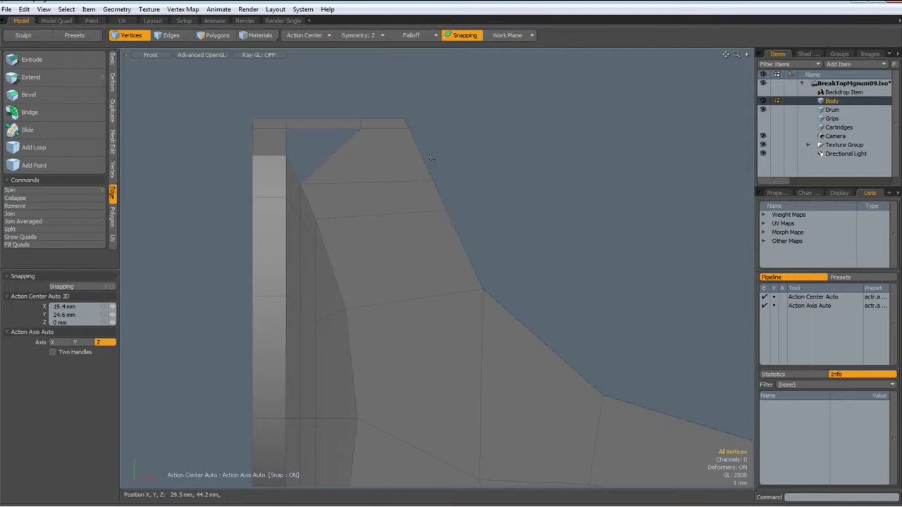
# Slice a third loop through the short sloped edge, slid to about 44%
pyautogui.press('2')
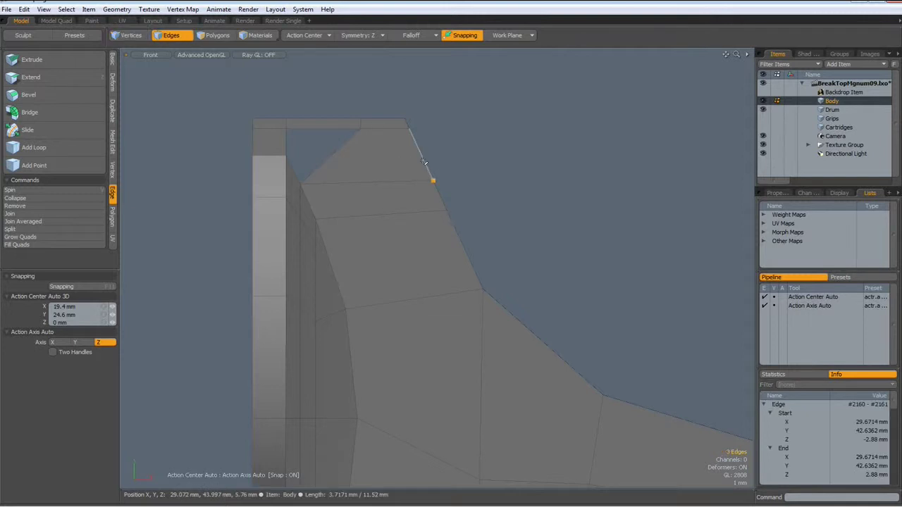
pyautogui.click(429, 174)
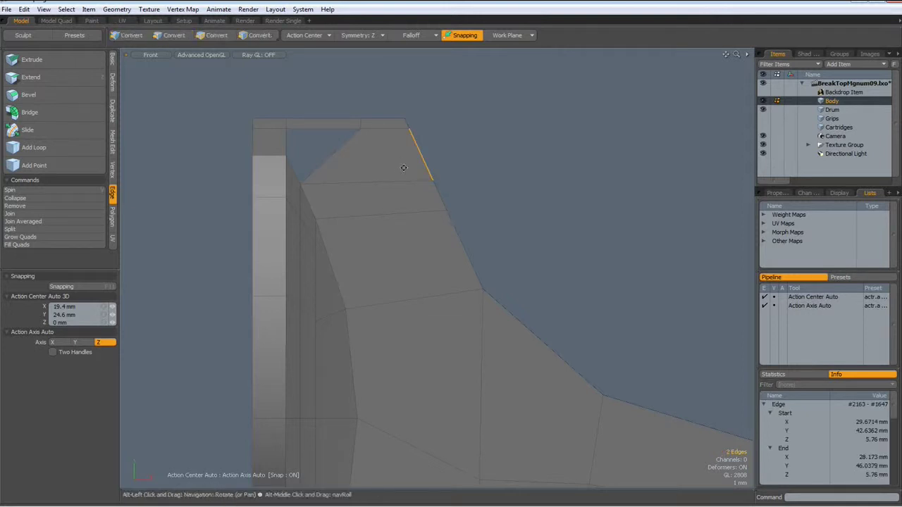
pyautogui.hotkey('alt', 'c')
pyautogui.click(387, 175)
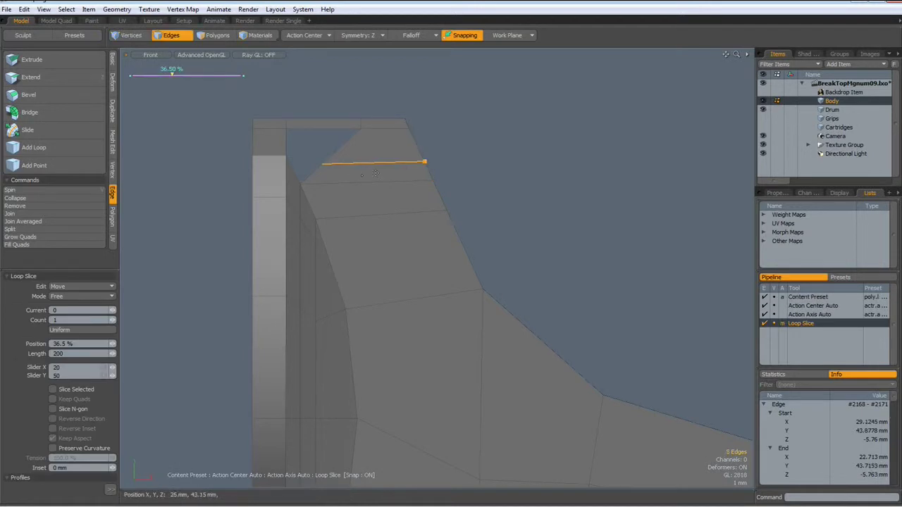
pyautogui.moveTo(359, 175)
pyautogui.mouseDown()
pyautogui.moveTo(375, 172)
pyautogui.moveTo(377, 158)
pyautogui.mouseUp()
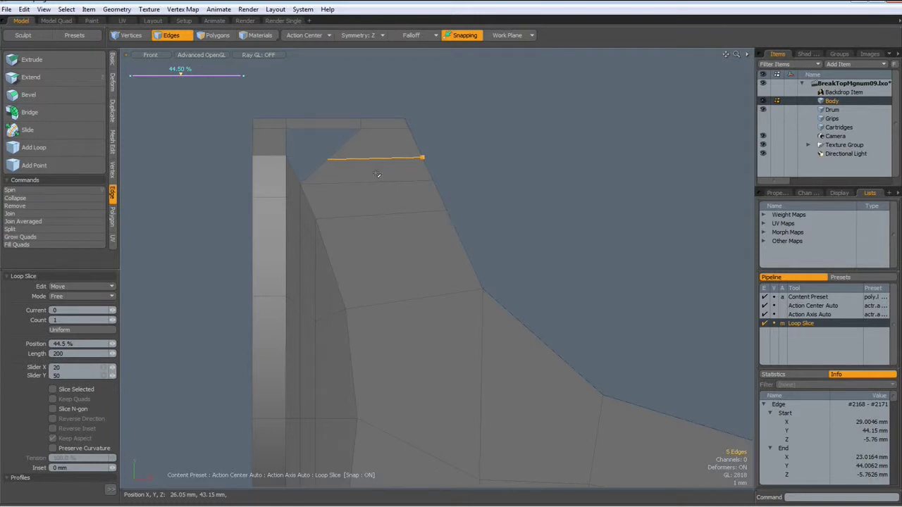
pyautogui.press('space')
# Join the third loop's inner end vertex with the upright piece's corner vertex
pyautogui.press('1')
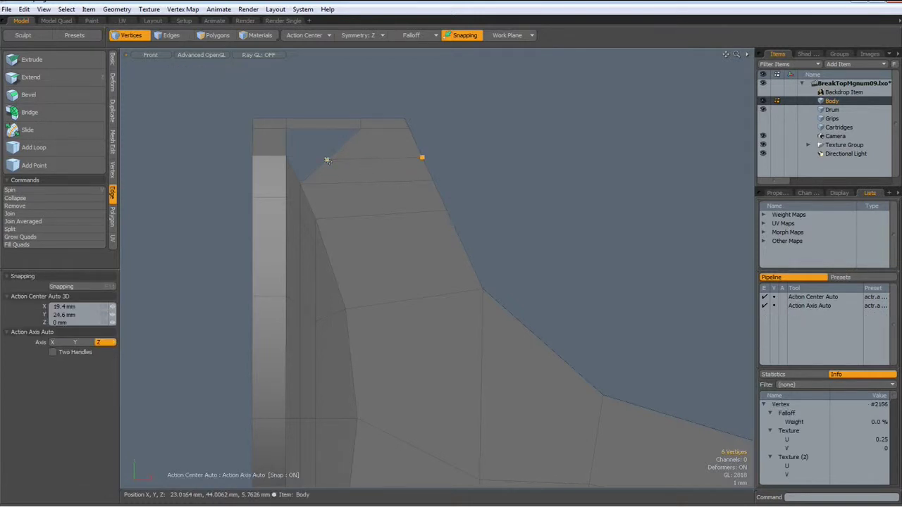
pyautogui.click(326, 160)
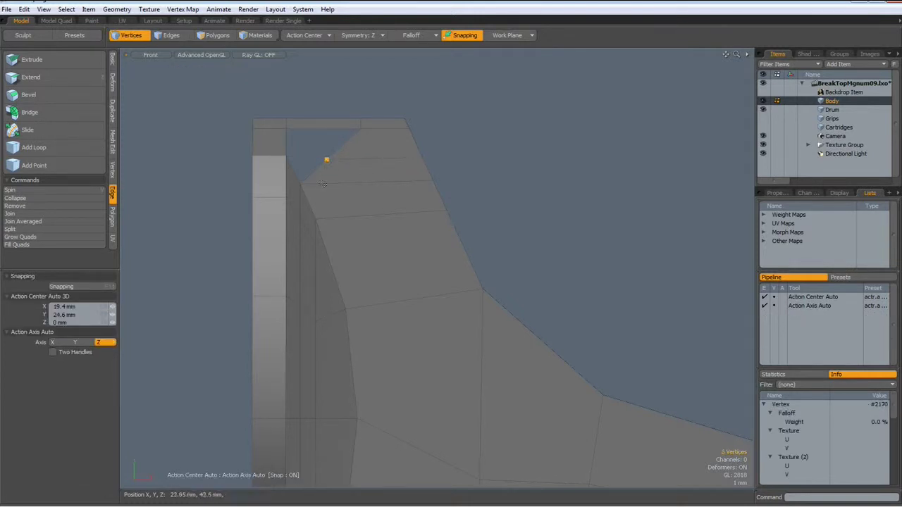
pyautogui.keyDown('shift'); pyautogui.click(289, 157); pyautogui.keyUp('shift')
pyautogui.click(297, 178)
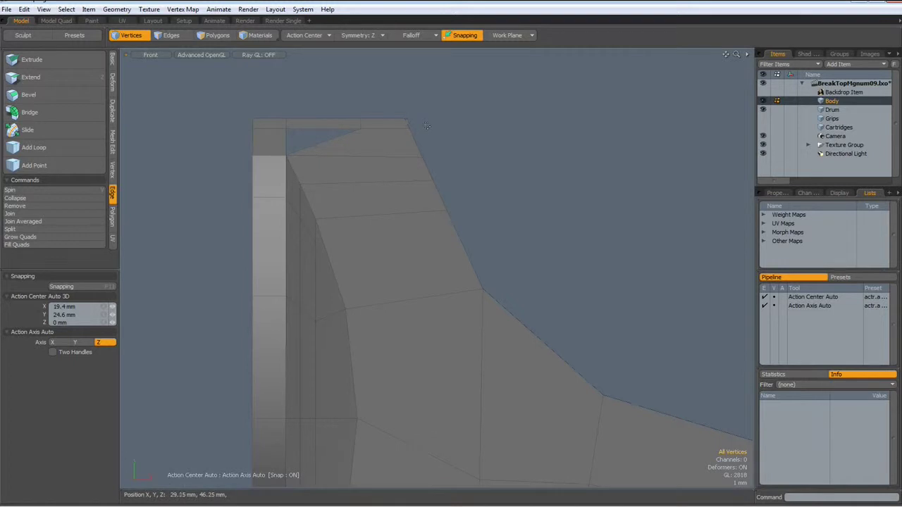
# In Perspective view, remove the stray edges across the frame's top face
pyautogui.hotkey('ctrl', 'space')
pyautogui.click(448, 98)
pyautogui.moveTo(392, 101)
pyautogui.keyDown('alt'); pyautogui.mouseDown()
pyautogui.moveTo(419, 124)
pyautogui.moveTo(404, 102)
pyautogui.mouseUp(); pyautogui.keyUp('alt')
pyautogui.scroll(3, 381, 138)
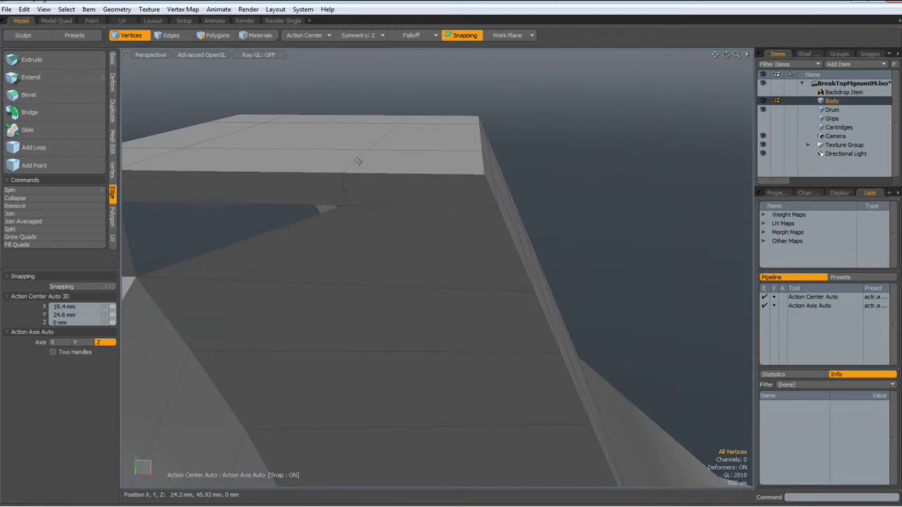
pyautogui.press('2')
pyautogui.doubleClick(360, 160)
pyautogui.click(344, 190)
pyautogui.keyDown('shift'); pyautogui.click(352, 164); pyautogui.keyUp('shift')
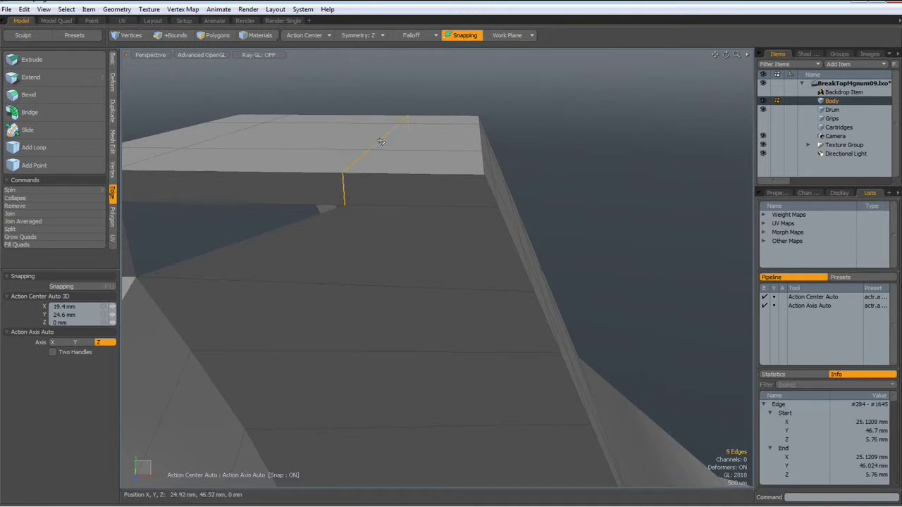
pyautogui.press('2')
pyautogui.press('Escape')
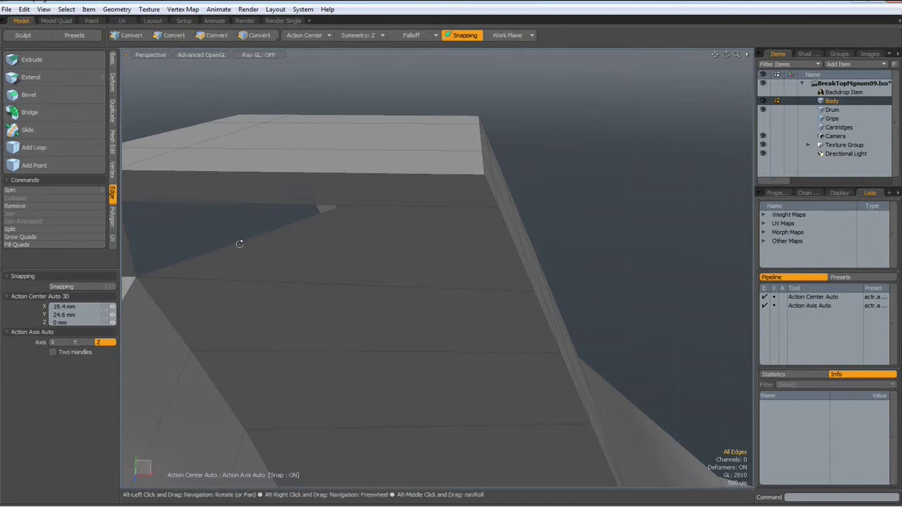
# Merge the leftover loop-end vertex with its neighbouring vertex
pyautogui.moveTo(238, 243)
pyautogui.keyDown('alt'); pyautogui.mouseDown()
pyautogui.moveTo(228, 214)
pyautogui.moveTo(310, 227)
pyautogui.mouseUp(); pyautogui.keyUp('alt')
pyautogui.press('1')
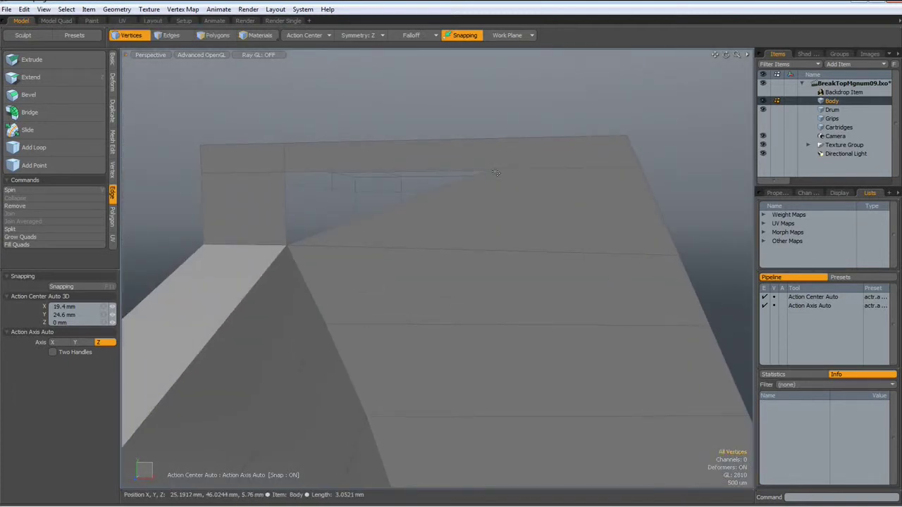
pyautogui.click(489, 170)
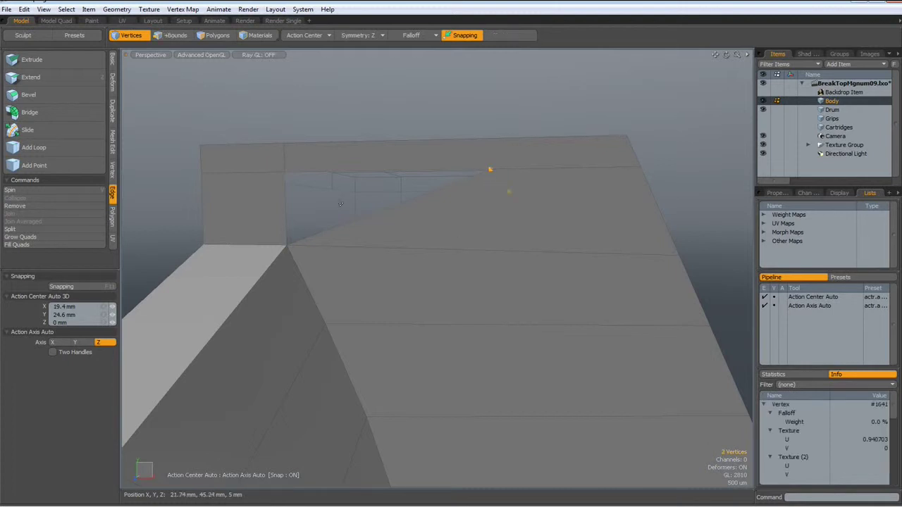
pyautogui.keyDown('shift'); pyautogui.click(285, 172); pyautogui.keyUp('shift')
pyautogui.click(250, 212)
pyautogui.scroll(-2, 249, 213)
pyautogui.scroll(-2, 249, 212)
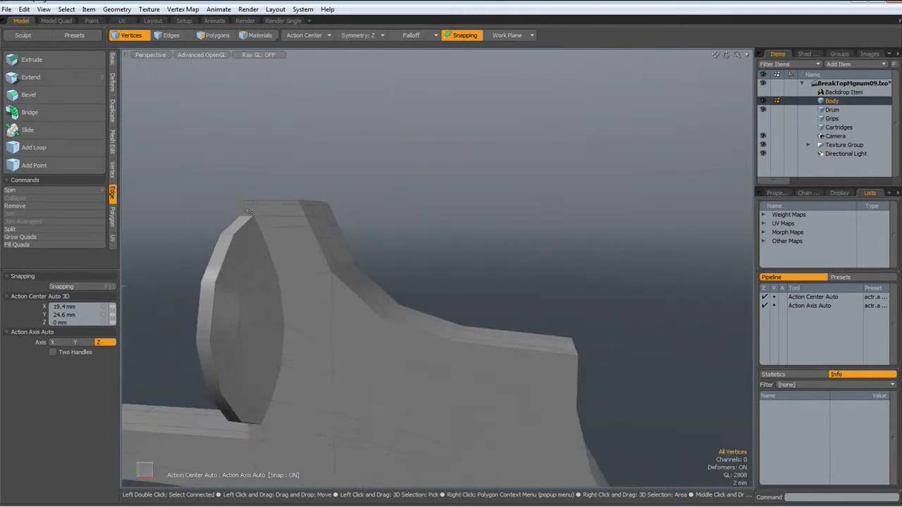
pyautogui.scroll(-2, 249, 212)
pyautogui.moveTo(250, 212)
pyautogui.keyDown('alt'); pyautogui.mouseDown()
pyautogui.moveTo(262, 197)
pyautogui.moveTo(312, 201)
pyautogui.moveTo(328, 262)
pyautogui.moveTo(256, 262)
pyautogui.moveTo(233, 275)
pyautogui.moveTo(61, 260)
pyautogui.moveTo(261, 247)
pyautogui.mouseUp(); pyautogui.keyUp('alt')
# Preview the frame as a smoothed subdivided surface from a low angle
pyautogui.scroll(3, 262, 248)
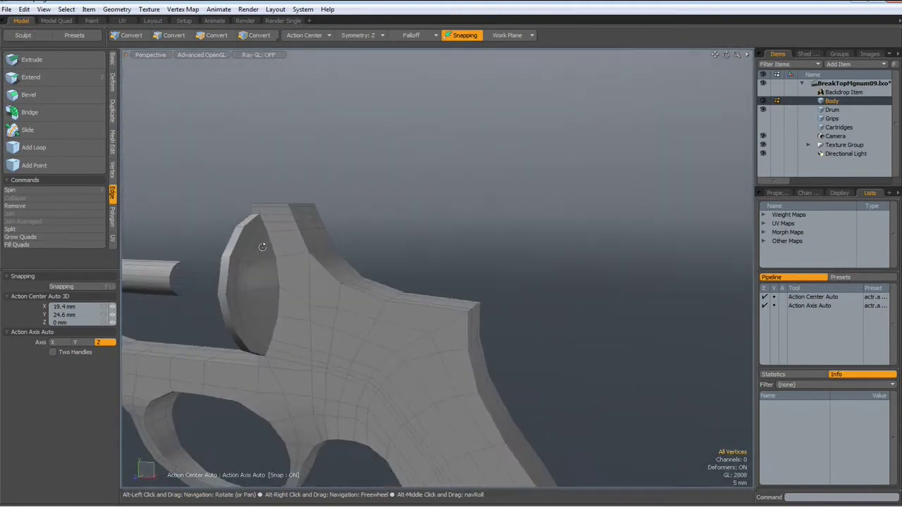
pyautogui.scroll(1, 262, 252)
pyautogui.press('Tab')
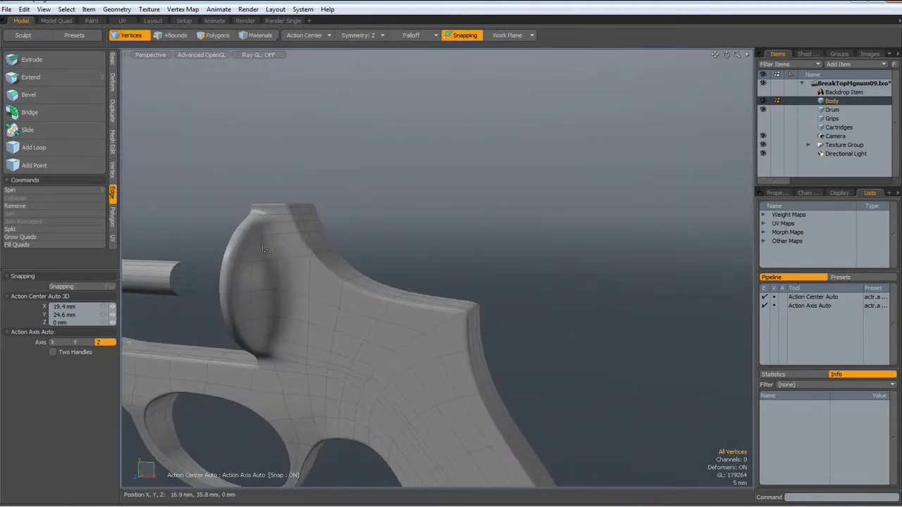
pyautogui.moveTo(264, 248)
pyautogui.keyDown('alt'); pyautogui.mouseDown()
pyautogui.moveTo(413, 302)
pyautogui.moveTo(392, 316)
pyautogui.moveTo(280, 320)
pyautogui.mouseUp(); pyautogui.keyUp('alt')
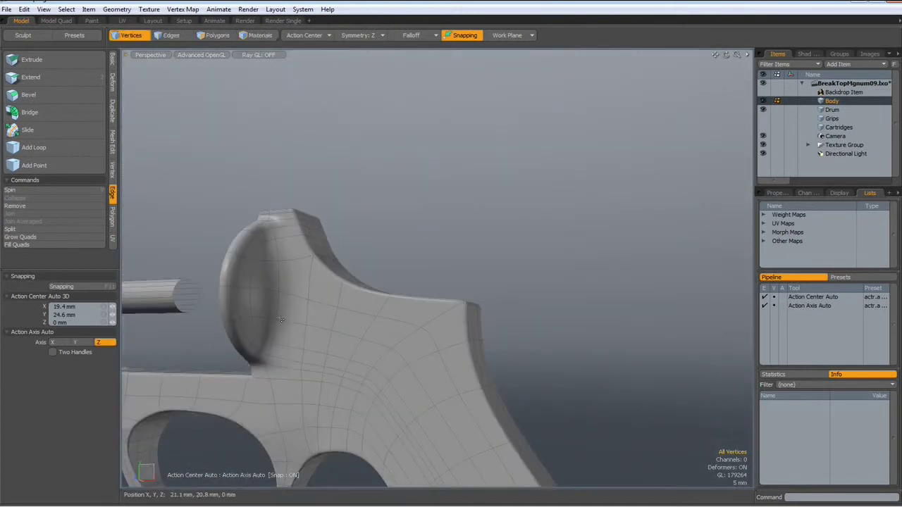
# Save the scene as BreakTopMgnum10.lxo by appending 10 to the file name
pyautogui.click(6, 9)
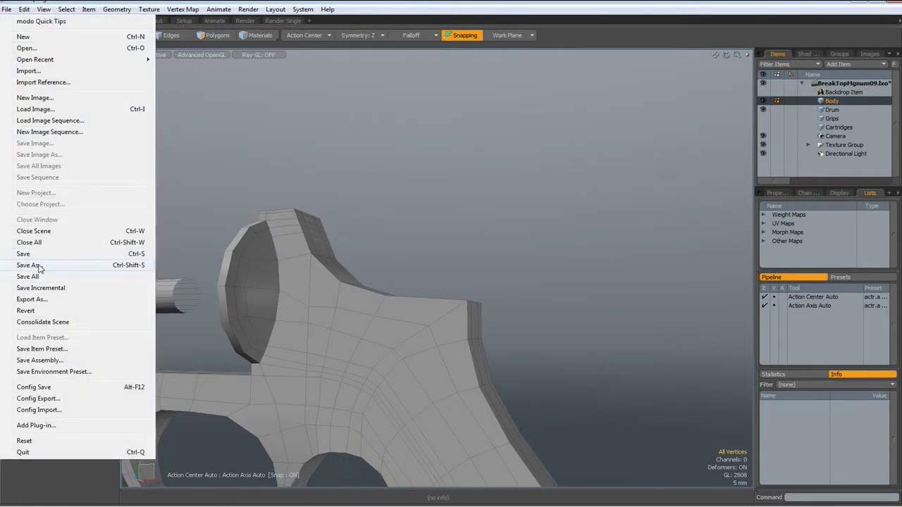
pyautogui.click(38, 265)
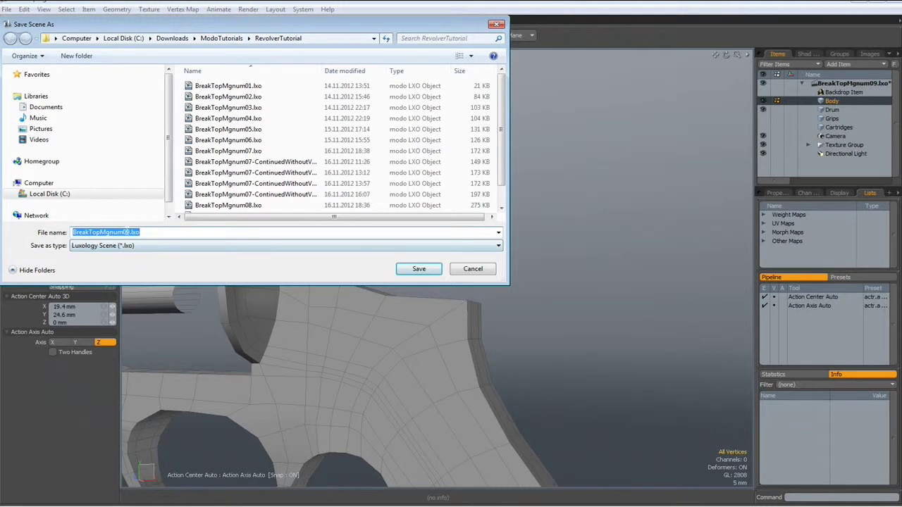
pyautogui.click(122, 232)
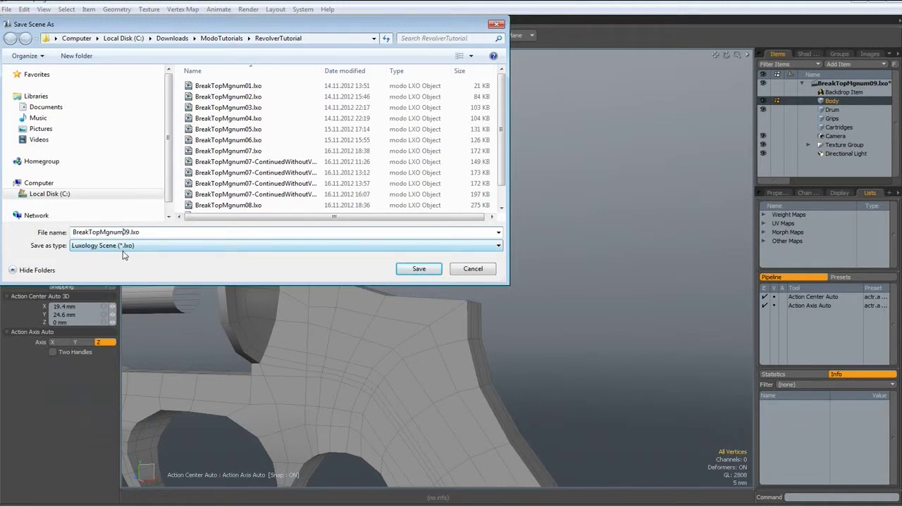
pyautogui.write('10')
pyautogui.click(421, 269)
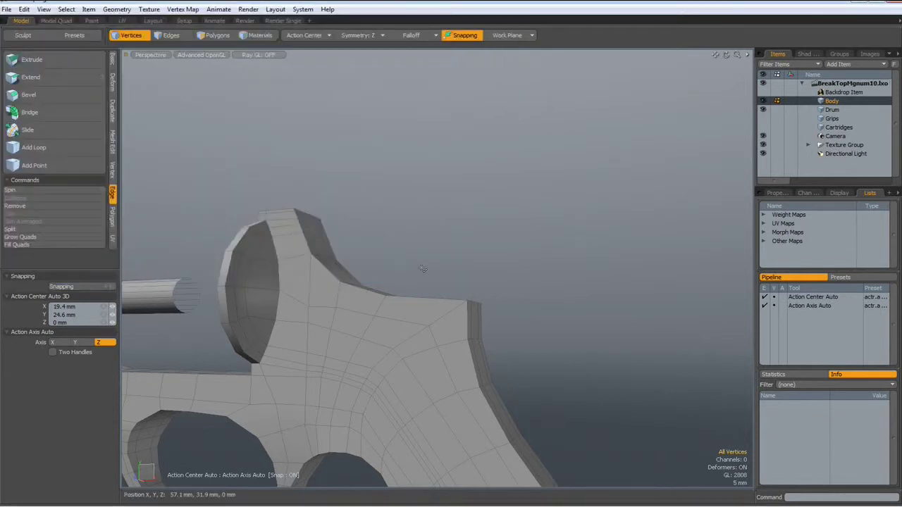
pyautogui.keyDown('alt'); pyautogui.moveTo(423, 269); pyautogui.dragTo(322, 277); pyautogui.keyUp('alt')
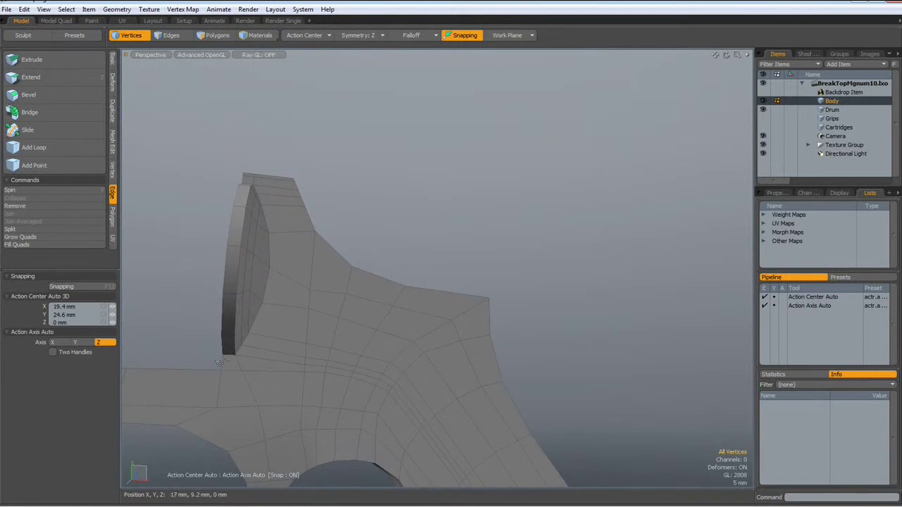
pyautogui.moveTo(226, 363)
pyautogui.keyDown('alt'); pyautogui.mouseDown()
pyautogui.moveTo(213, 329)
pyautogui.moveTo(211, 369)
pyautogui.moveTo(263, 328)
pyautogui.moveTo(326, 302)
pyautogui.mouseUp(); pyautogui.keyUp('alt')
pyautogui.scroll(5, 328, 197)
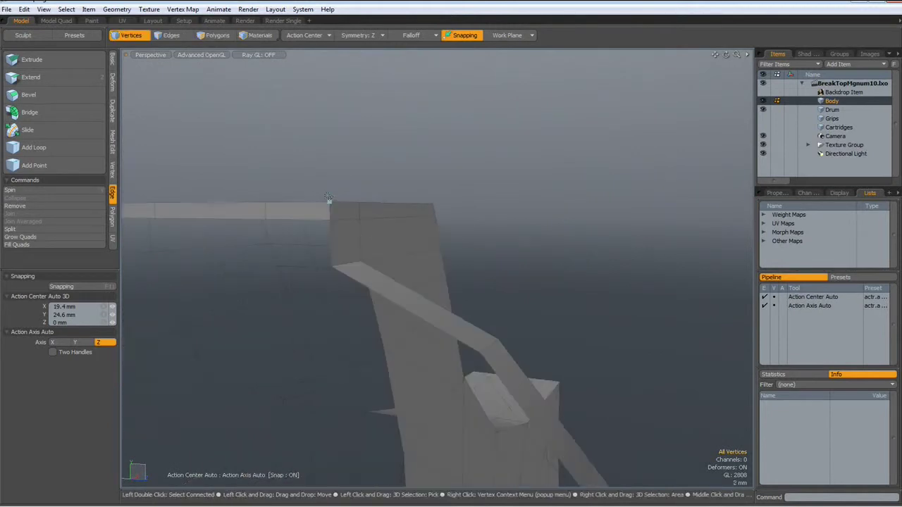
pyautogui.scroll(-5, 327, 197)
pyautogui.moveTo(298, 390)
pyautogui.keyDown('alt'); pyautogui.mouseDown()
pyautogui.moveTo(303, 364)
pyautogui.moveTo(301, 377)
pyautogui.mouseUp(); pyautogui.keyUp('alt')
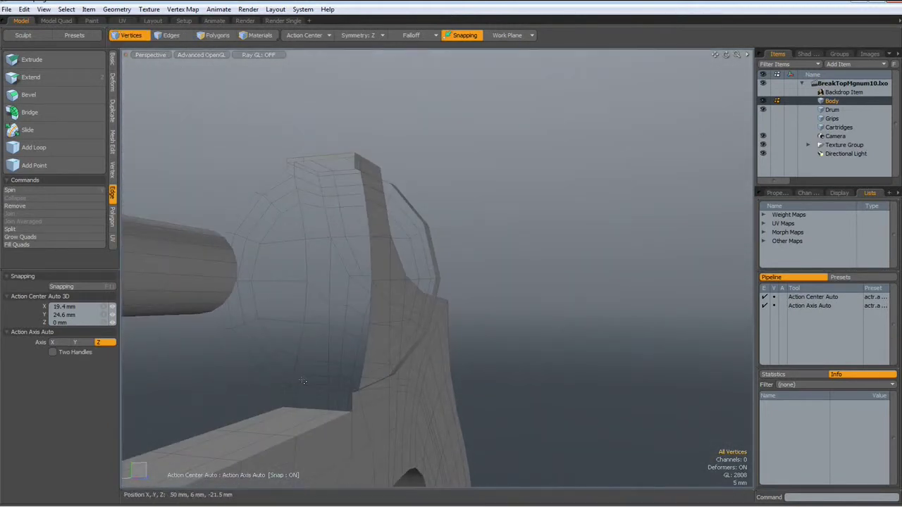
pyautogui.keyDown('alt'); pyautogui.moveTo(307, 410); pyautogui.dragTo(309, 418); pyautogui.keyUp('alt')
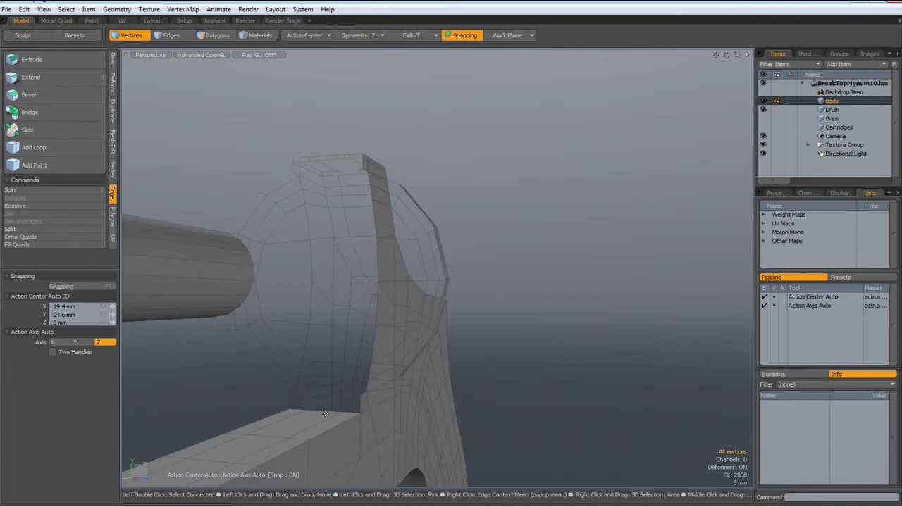
# Bridge the ledge edges under the drum to the top strap's front edges with a polygon strip
pyautogui.press('2')
pyautogui.keyDown('alt'); pyautogui.moveTo(324, 413); pyautogui.dragTo(321, 414); pyautogui.keyUp('alt')
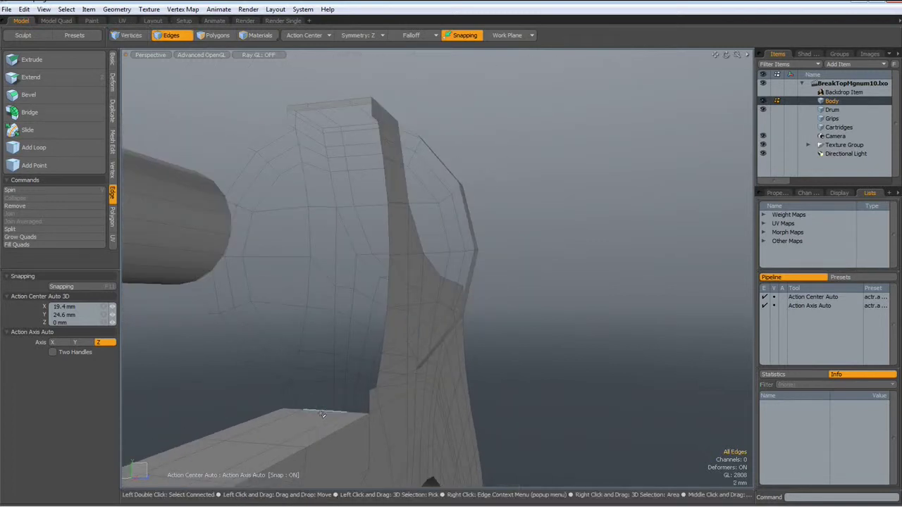
pyautogui.scroll(3, 321, 414)
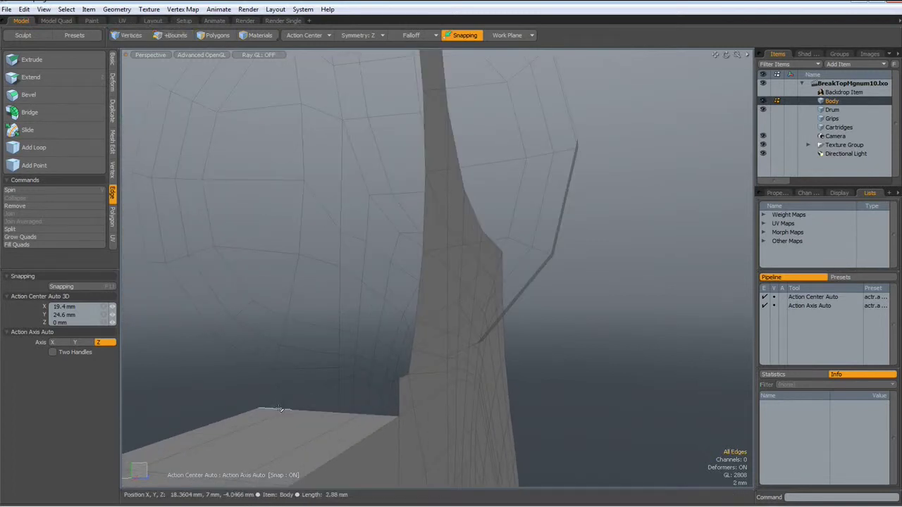
pyautogui.moveTo(279, 409); pyautogui.dragTo(339, 410)
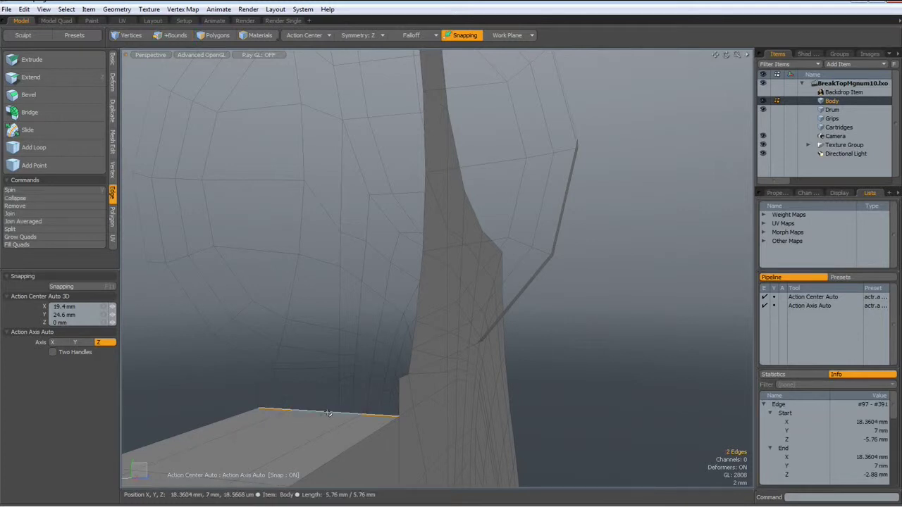
pyautogui.moveTo(322, 278)
pyautogui.keyDown('alt'); pyautogui.keyDown('shift'); pyautogui.mouseDown()
pyautogui.moveTo(366, 277)
pyautogui.moveTo(357, 449)
pyautogui.mouseUp(); pyautogui.keyUp('shift'); pyautogui.keyUp('alt')
pyautogui.scroll(3, 343, 328)
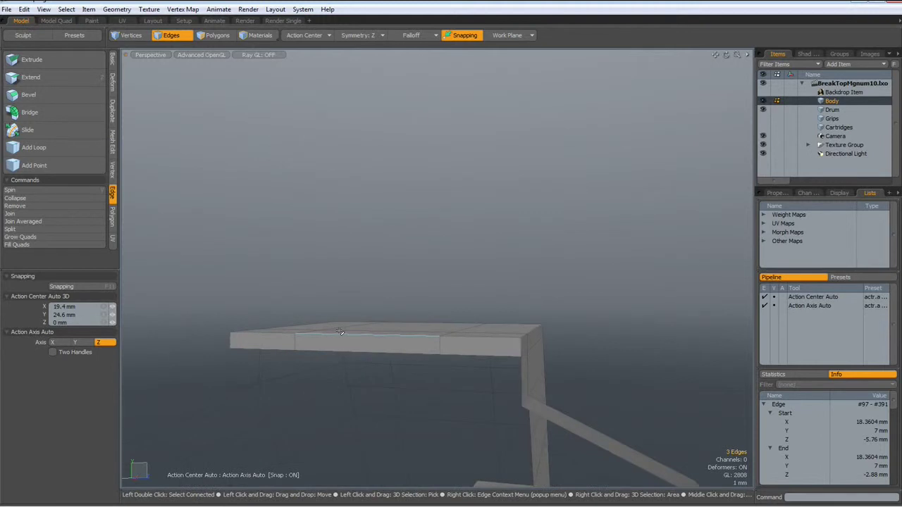
pyautogui.keyDown('shift'); pyautogui.doubleClick(282, 350); pyautogui.keyUp('shift')
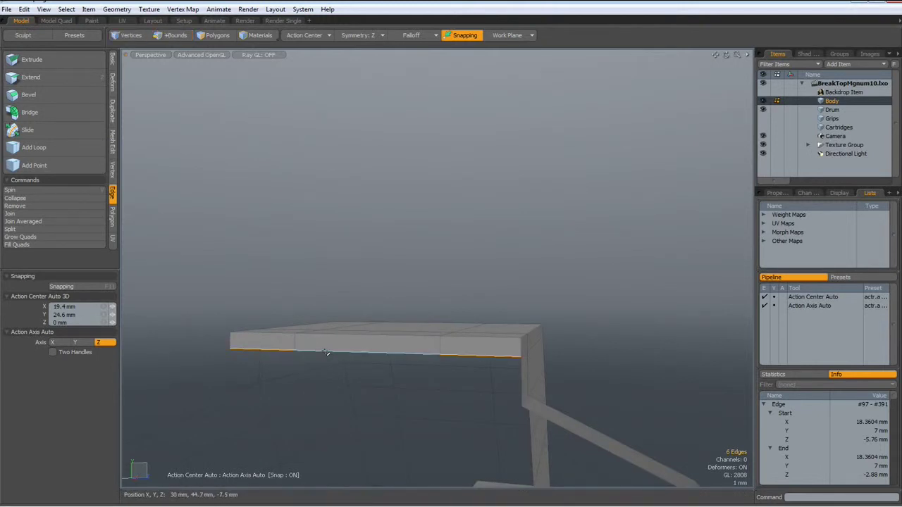
pyautogui.keyDown('alt'); pyautogui.moveTo(282, 350); pyautogui.dragTo(325, 352); pyautogui.keyUp('alt')
pyautogui.hotkey('shift', 'a')
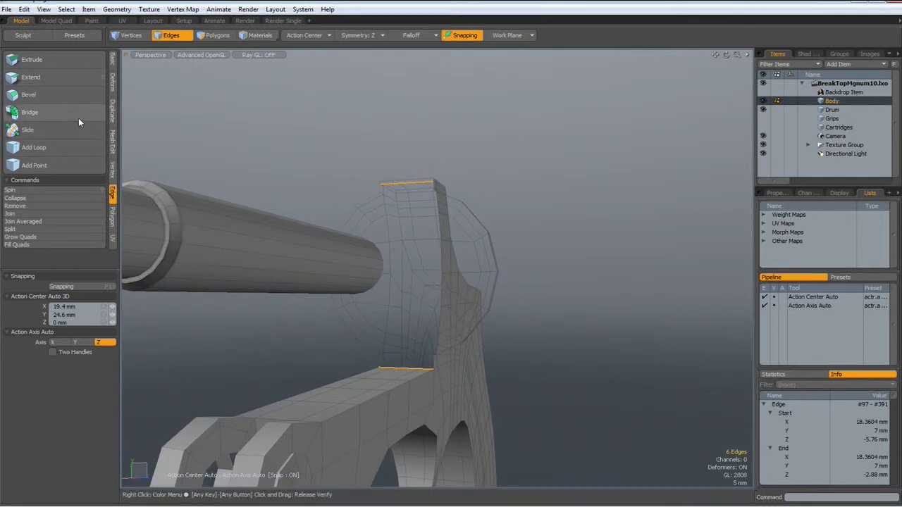
pyautogui.click(78, 115)
pyautogui.press('space')
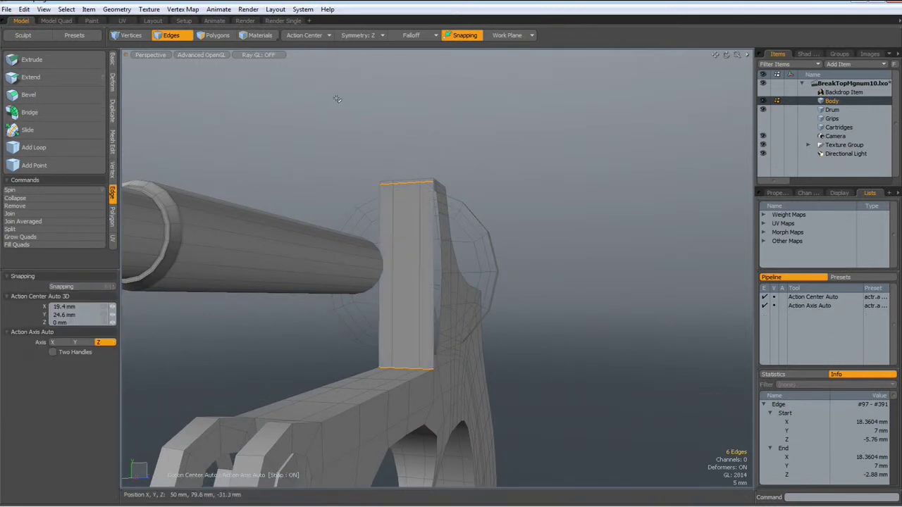
pyautogui.click(568, 187)
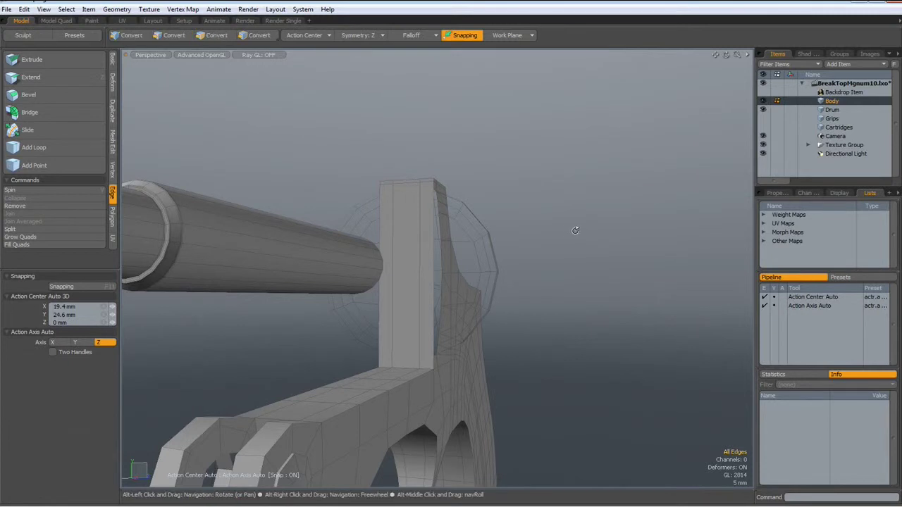
# Hide the drum cylinder polygons to expose the tall strap block
pyautogui.keyDown('alt'); pyautogui.moveTo(575, 231); pyautogui.dragTo(493, 252); pyautogui.keyUp('alt')
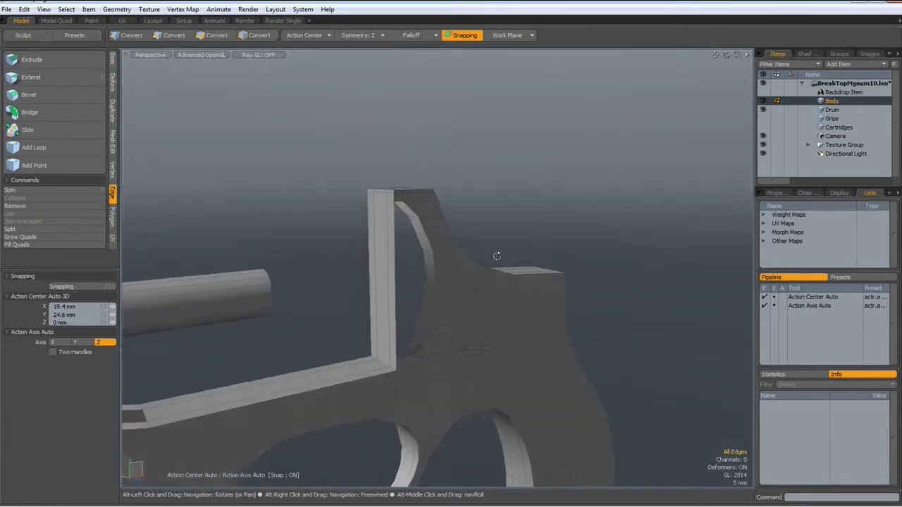
pyautogui.press('3')
pyautogui.doubleClick(211, 296)
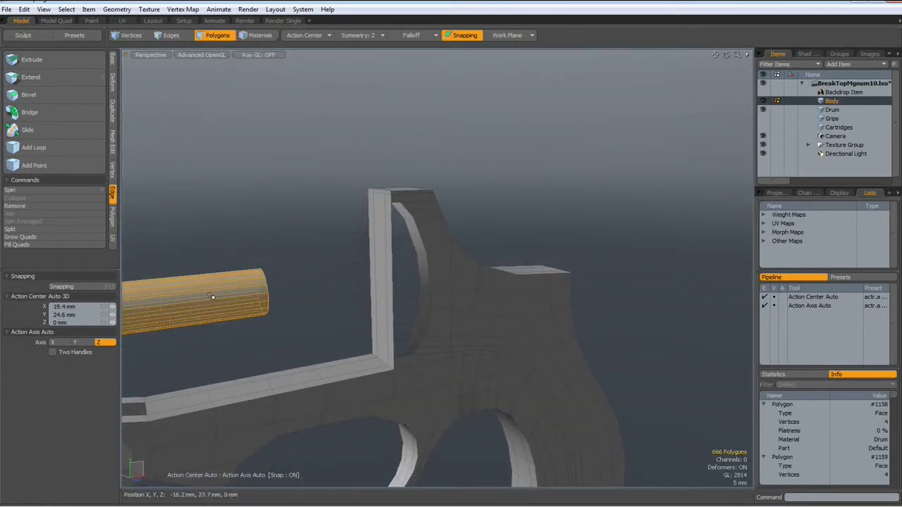
pyautogui.press('h')
pyautogui.keyDown('alt'); pyautogui.moveTo(197, 329); pyautogui.dragTo(351, 320); pyautogui.keyUp('alt')
pyautogui.scroll(2, 474, 295)
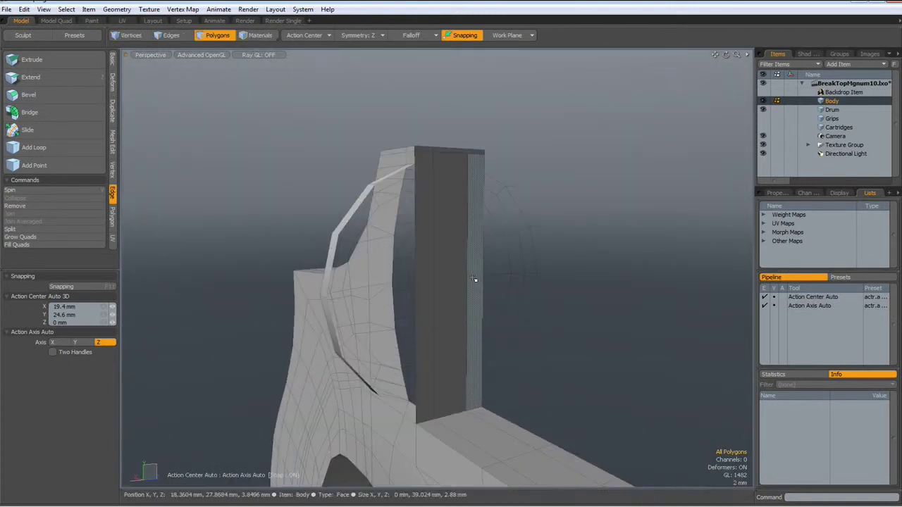
pyautogui.moveTo(453, 261)
pyautogui.keyDown('alt'); pyautogui.mouseDown()
pyautogui.moveTo(408, 227)
pyautogui.moveTo(397, 252)
pyautogui.moveTo(453, 264)
pyautogui.moveTo(446, 273)
pyautogui.moveTo(441, 181)
pyautogui.moveTo(421, 168)
pyautogui.mouseUp(); pyautogui.keyUp('alt')
pyautogui.scroll(2, 441, 181)
# Loop-slice the strap's two vertical edges, placing the new loop about 4% from the top
pyautogui.press('3')
pyautogui.press('2')
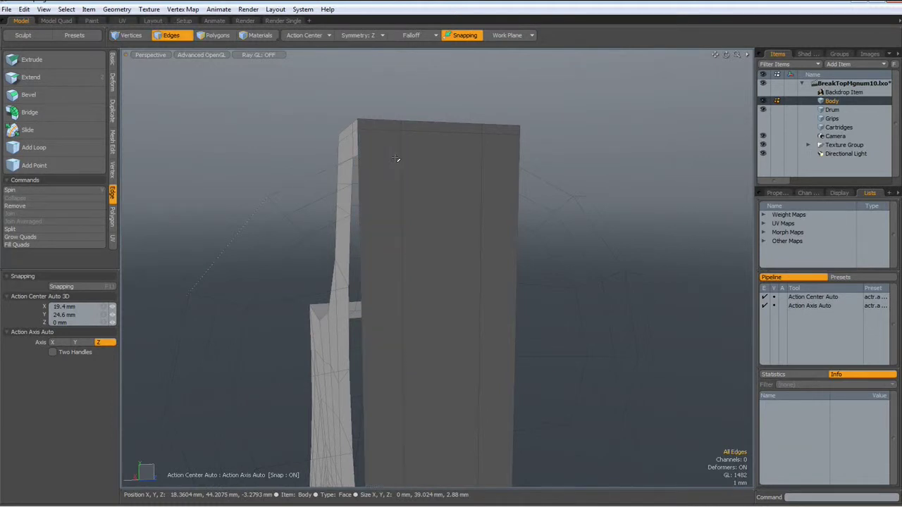
pyautogui.click(416, 158)
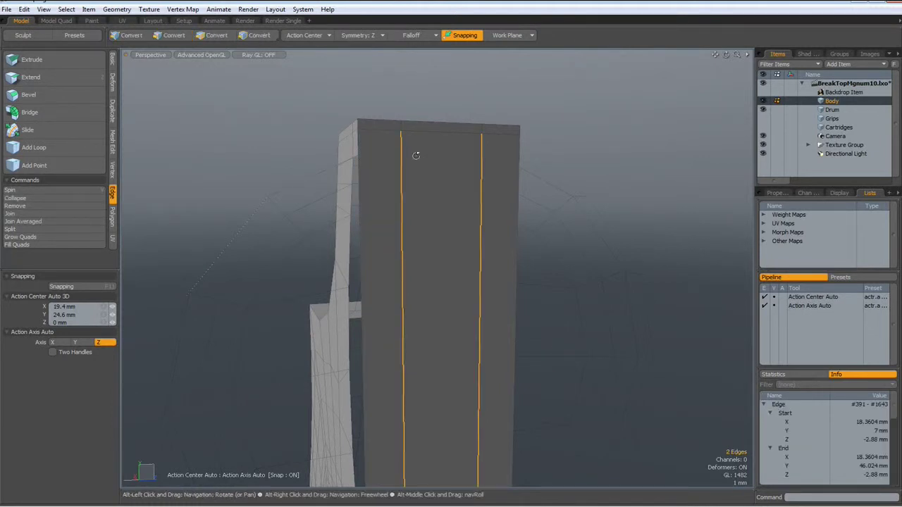
pyautogui.hotkey('alt', 'c')
pyautogui.moveTo(175, 74); pyautogui.dragTo(137, 73)
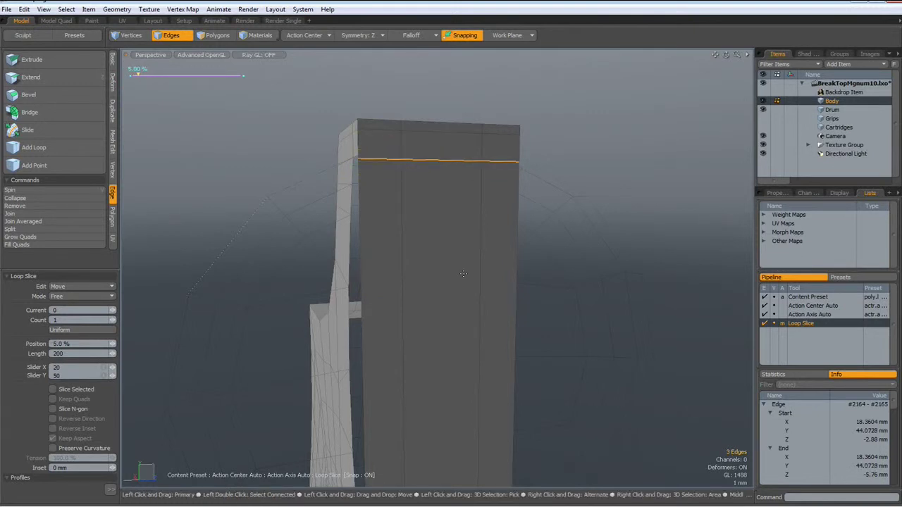
pyautogui.press('KP_3')
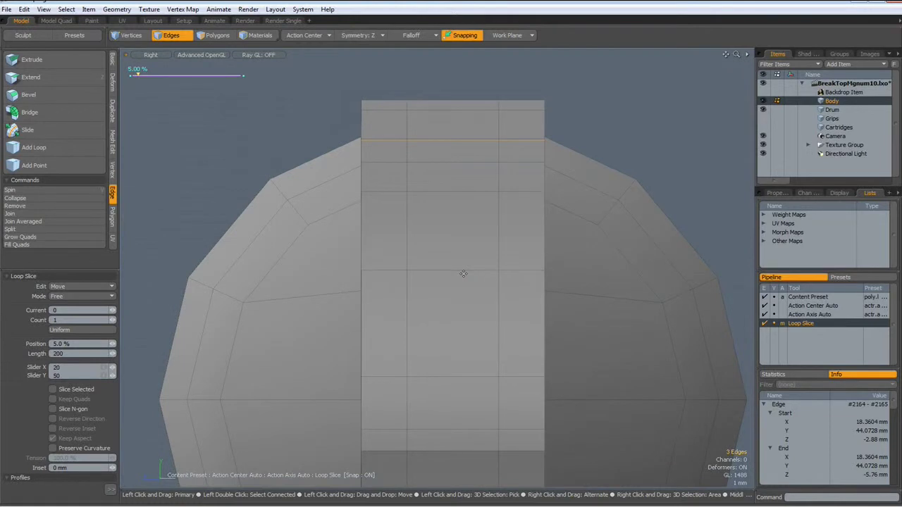
pyautogui.press('ctrl+KP_3')
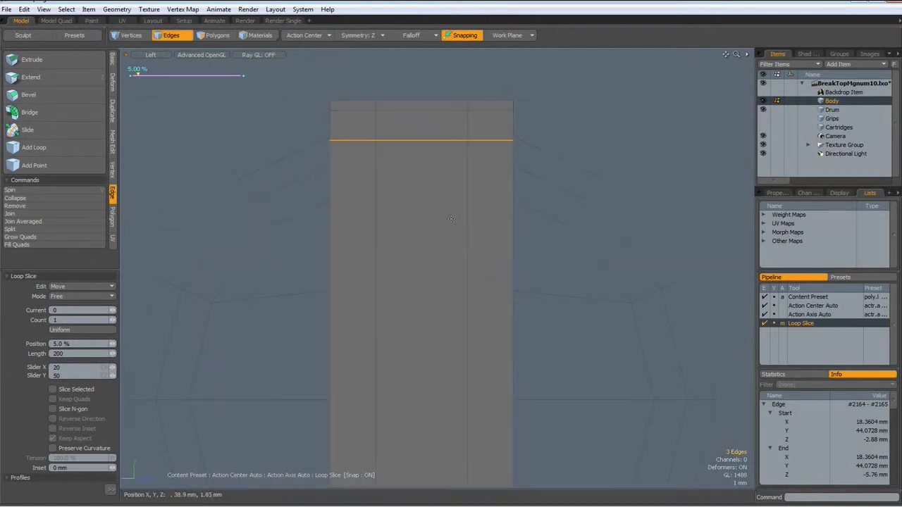
pyautogui.moveTo(451, 219); pyautogui.dragTo(451, 215)
# Back in Perspective view, check the new loop's vertices around the strap
pyautogui.scroll(2, 444, 198)
pyautogui.keyDown('alt'); pyautogui.keyDown('shift'); pyautogui.moveTo(332, 181); pyautogui.dragTo(443, 202); pyautogui.keyUp('shift'); pyautogui.keyUp('alt')
pyautogui.hotkey('ctrl', 'space')
pyautogui.click(503, 181)
pyautogui.moveTo(493, 236)
pyautogui.keyDown('alt'); pyautogui.mouseDown()
pyautogui.moveTo(483, 246)
pyautogui.moveTo(510, 254)
pyautogui.moveTo(473, 253)
pyautogui.moveTo(437, 282)
pyautogui.mouseUp(); pyautogui.keyUp('alt')
pyautogui.press('1')
pyautogui.click(830, 346)
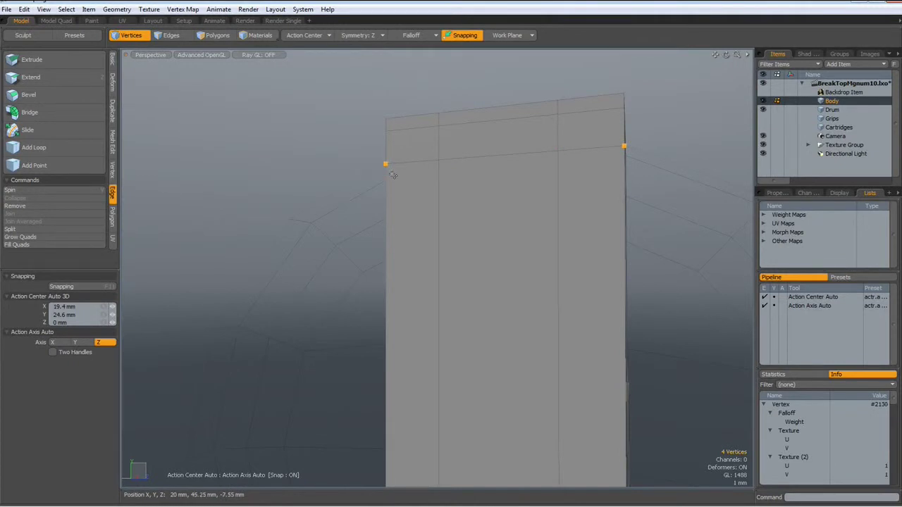
pyautogui.click(391, 173)
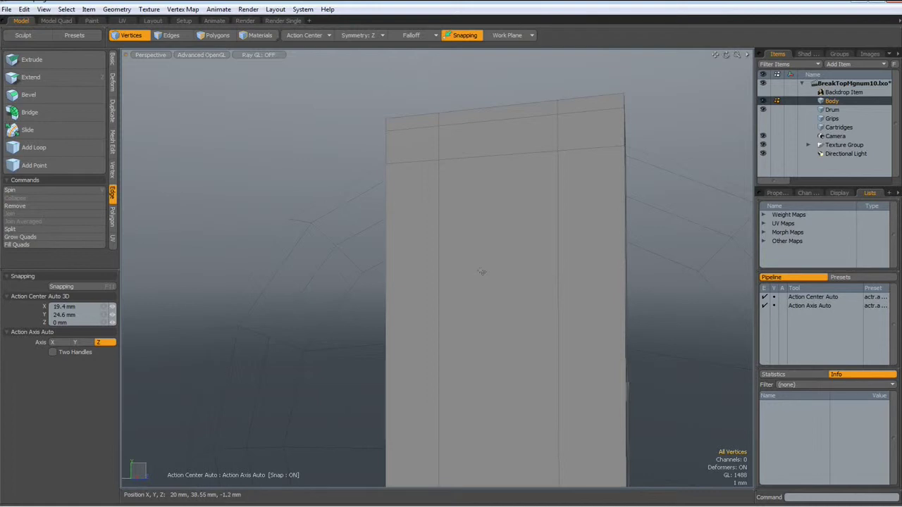
pyautogui.moveTo(481, 288)
pyautogui.keyDown('alt'); pyautogui.mouseDown()
pyautogui.moveTo(523, 392)
pyautogui.moveTo(543, 295)
pyautogui.mouseUp(); pyautogui.keyUp('alt')
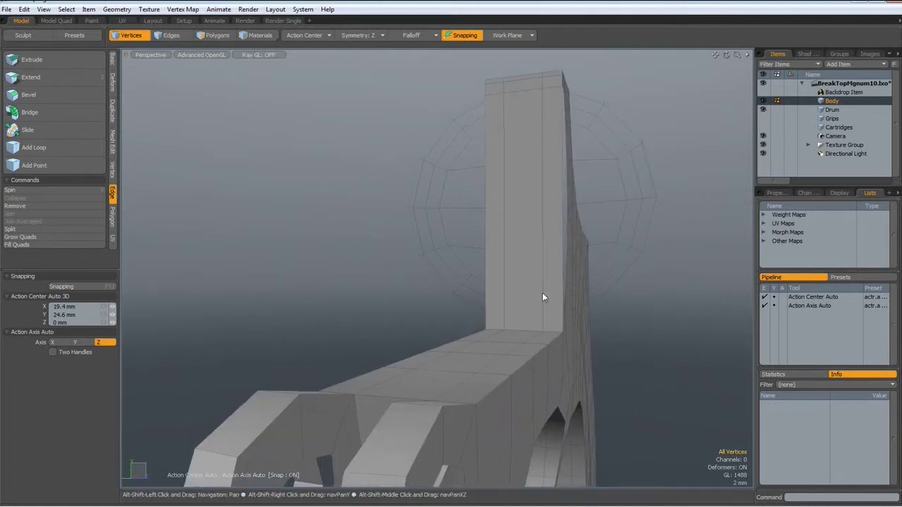
# Slice an edge loop across the strap's vertical edges and slide it to 92.5%, near the base
pyautogui.press('2')
pyautogui.doubleClick(503, 307)
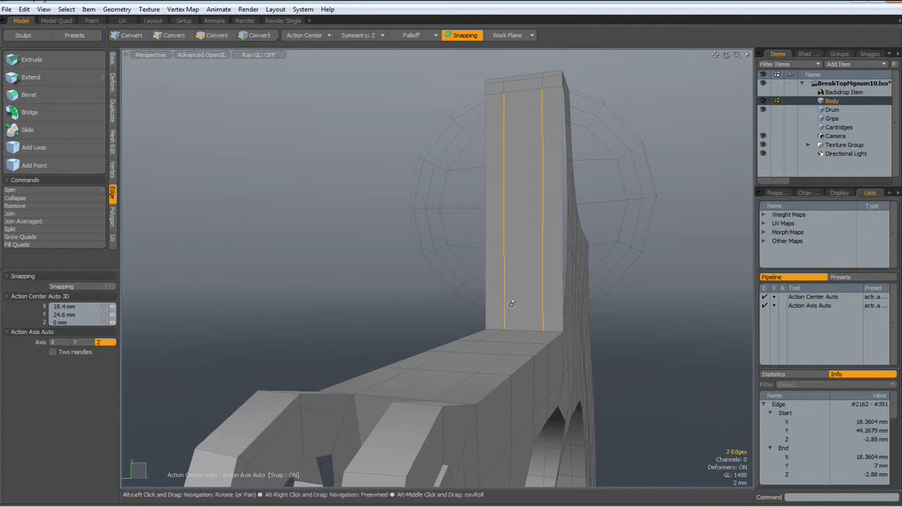
pyautogui.hotkey('alt', 'c')
pyautogui.moveTo(130, 72); pyautogui.dragTo(176, 73)
pyautogui.moveTo(534, 189)
pyautogui.mouseDown()
pyautogui.moveTo(533, 313)
pyautogui.moveTo(534, 293)
pyautogui.mouseUp()
pyautogui.press('KP_1')
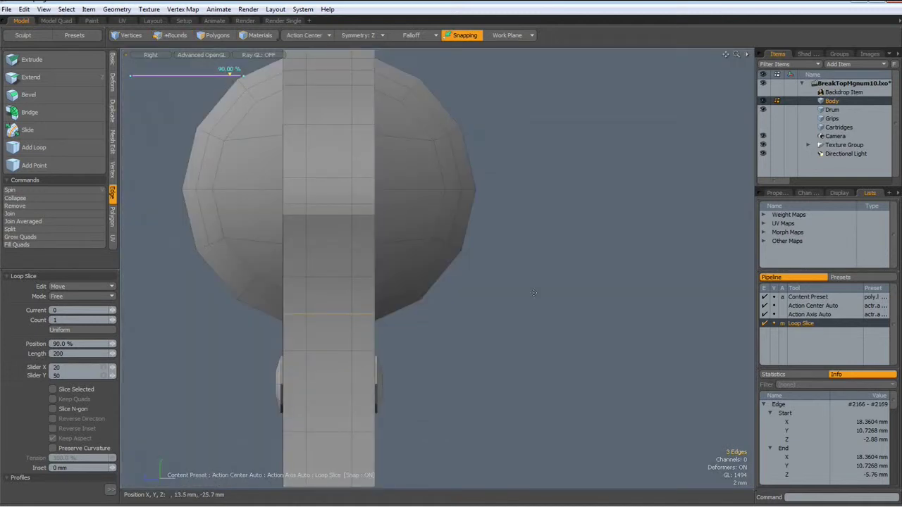
pyautogui.press('ctrl+KP_3')
pyautogui.scroll(5, 533, 332)
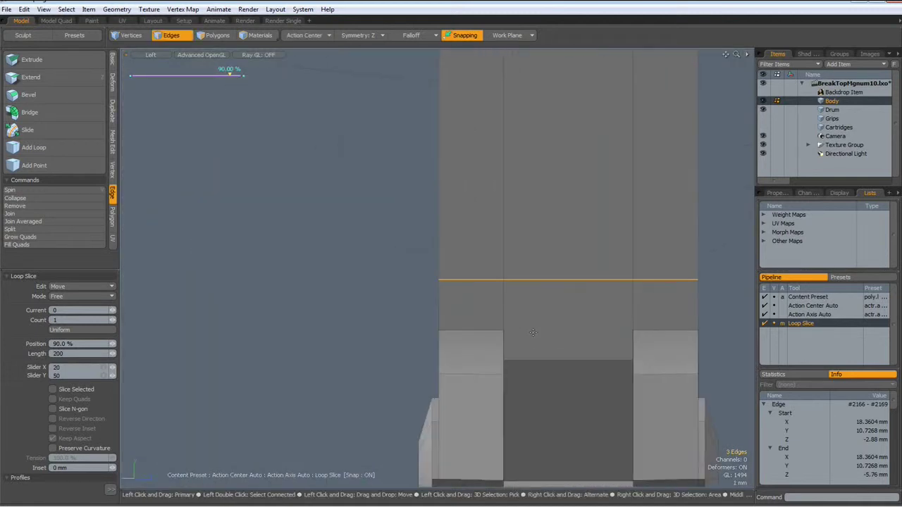
pyautogui.moveTo(533, 280); pyautogui.dragTo(533, 301)
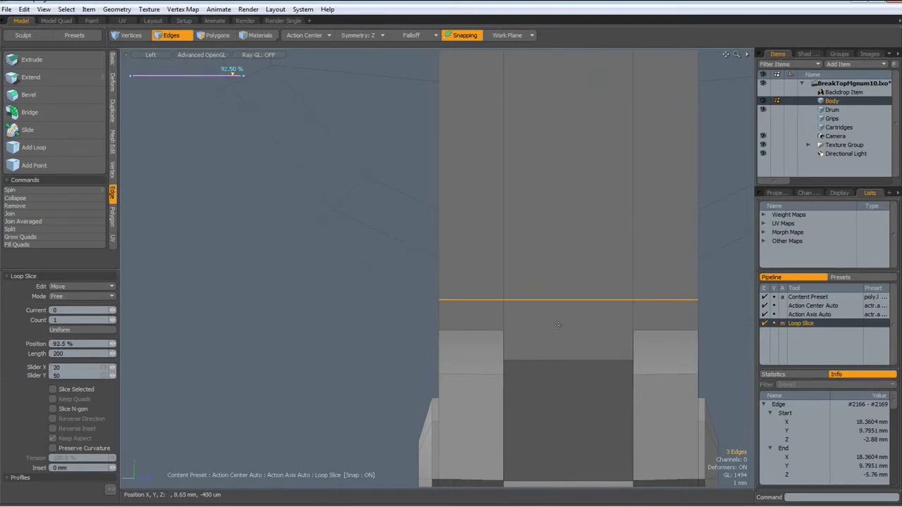
pyautogui.press('space')
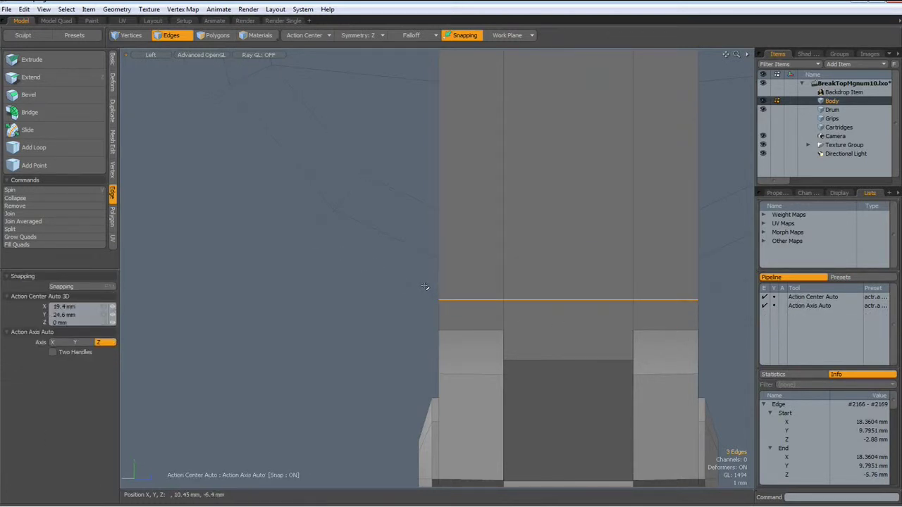
# In Vertices mode, weld the stray strap vertex onto its neighbouring vertex
pyautogui.press('1')
pyautogui.moveTo(425, 287); pyautogui.dragTo(454, 318, button='right')
pyautogui.scroll(3, 421, 286)
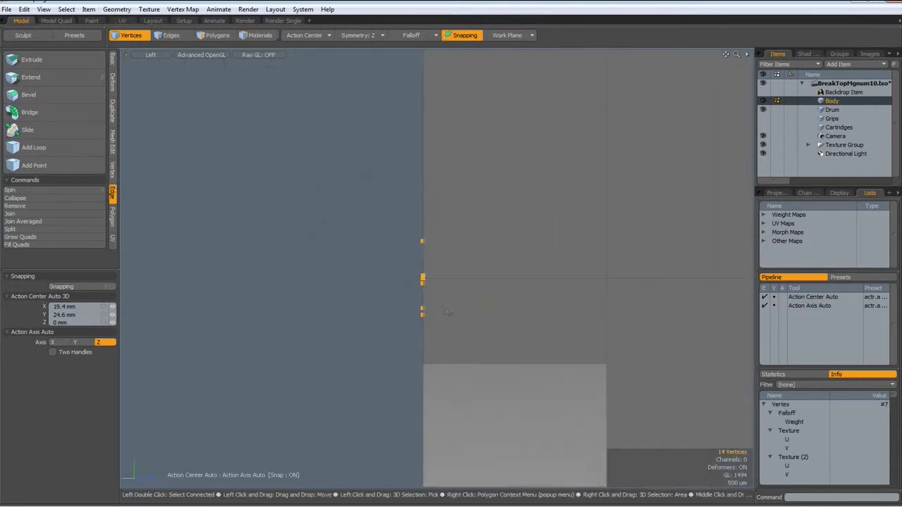
pyautogui.moveTo(437, 281); pyautogui.dragTo(436, 281, button='right')
pyautogui.hotkey('ctrl', 'space')
pyautogui.click(478, 272)
pyautogui.keyDown('alt'); pyautogui.moveTo(418, 317); pyautogui.dragTo(485, 307); pyautogui.keyUp('alt')
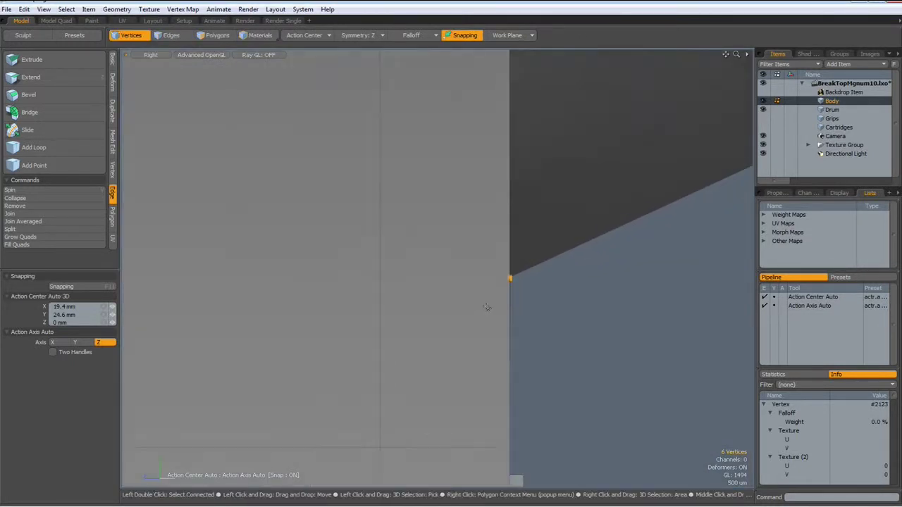
pyautogui.scroll(-2, 486, 307)
pyautogui.scroll(-2, 490, 303)
pyautogui.hotkey('ctrl', 'space')
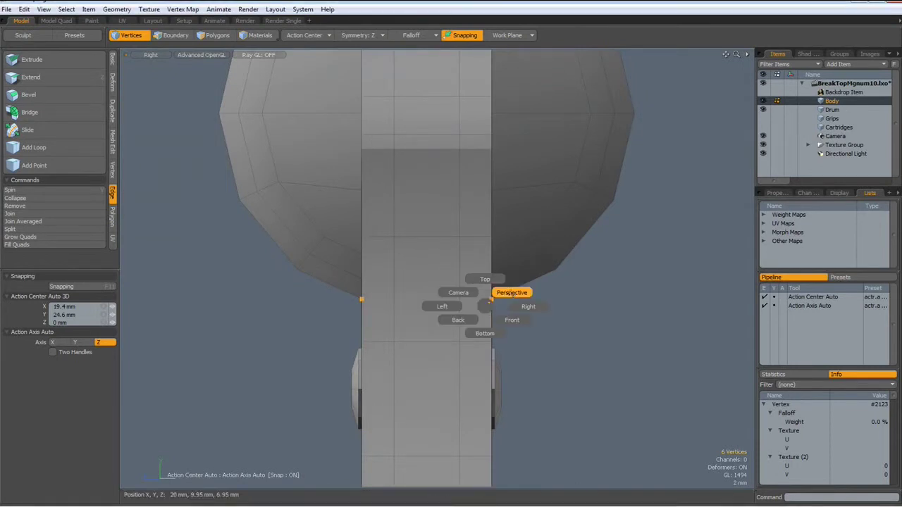
pyautogui.click(507, 298)
pyautogui.keyDown('alt'); pyautogui.moveTo(525, 307); pyautogui.dragTo(463, 322); pyautogui.keyUp('alt')
pyautogui.scroll(3, 454, 303)
pyautogui.scroll(1, 441, 278)
pyautogui.click(456, 291)
pyautogui.click(456, 293)
pyautogui.scroll(-5, 455, 290)
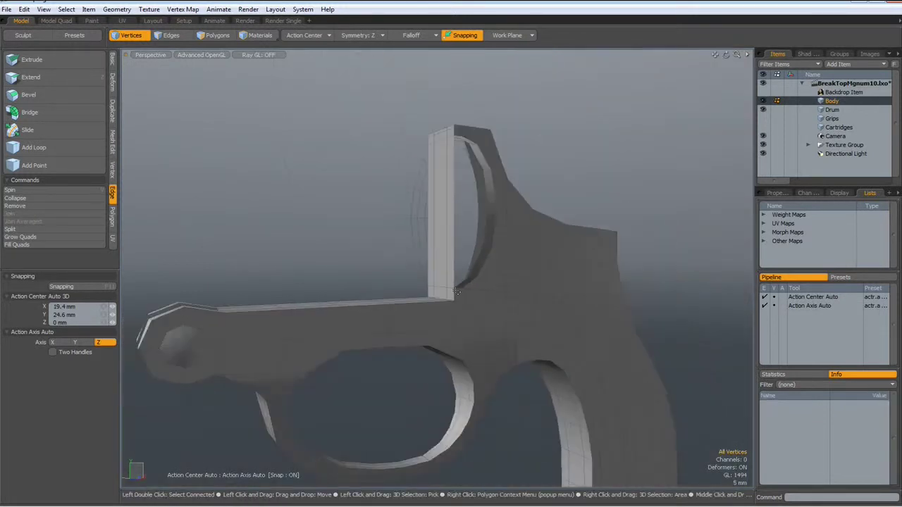
# Loop-select both hole outlines beside the drum frame and cap them with polygons
pyautogui.moveTo(456, 291)
pyautogui.mouseDown(button='middle')
pyautogui.moveTo(477, 299)
pyautogui.moveTo(461, 232)
pyautogui.mouseUp(button='middle')
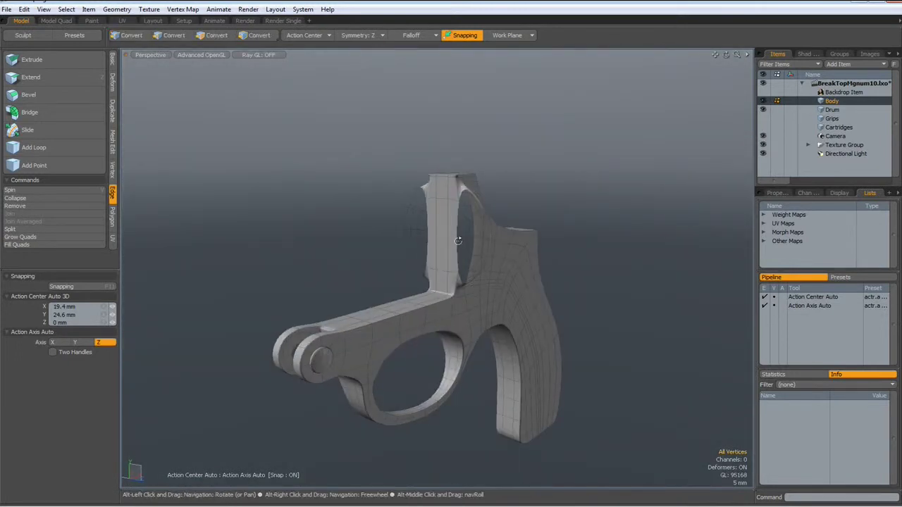
pyautogui.moveTo(461, 233)
pyautogui.keyDown('alt'); pyautogui.mouseDown()
pyautogui.moveTo(412, 243)
pyautogui.moveTo(520, 262)
pyautogui.moveTo(401, 236)
pyautogui.moveTo(421, 249)
pyautogui.mouseUp(); pyautogui.keyUp('alt')
pyautogui.scroll(4, 422, 249)
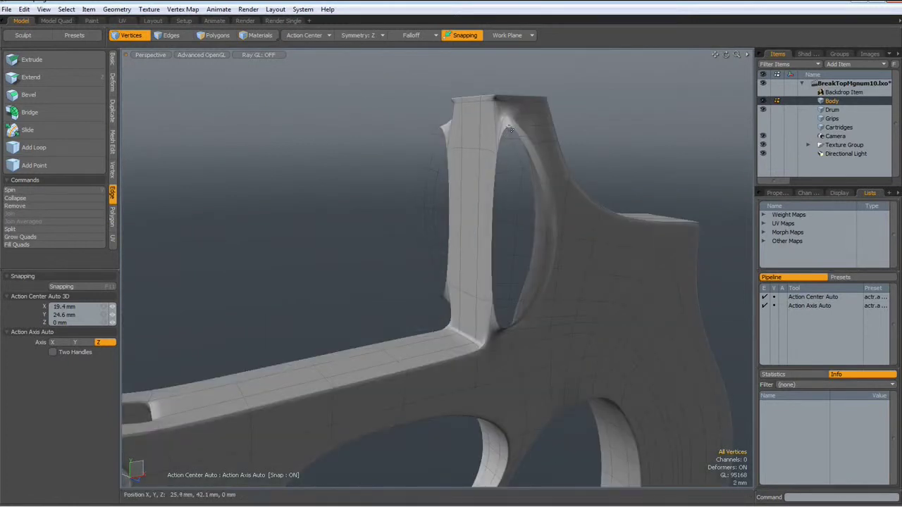
pyautogui.press('2')
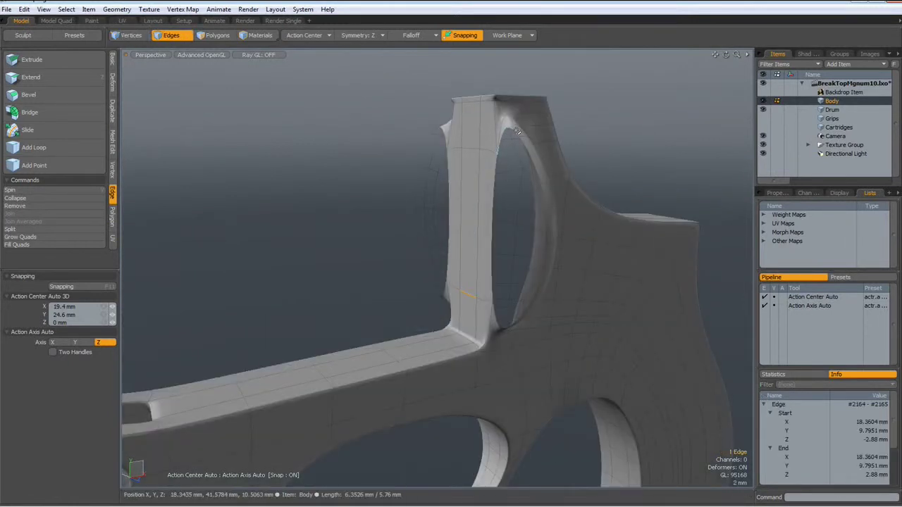
pyautogui.press('l')
pyautogui.moveTo(516, 132); pyautogui.dragTo(541, 168, button='middle')
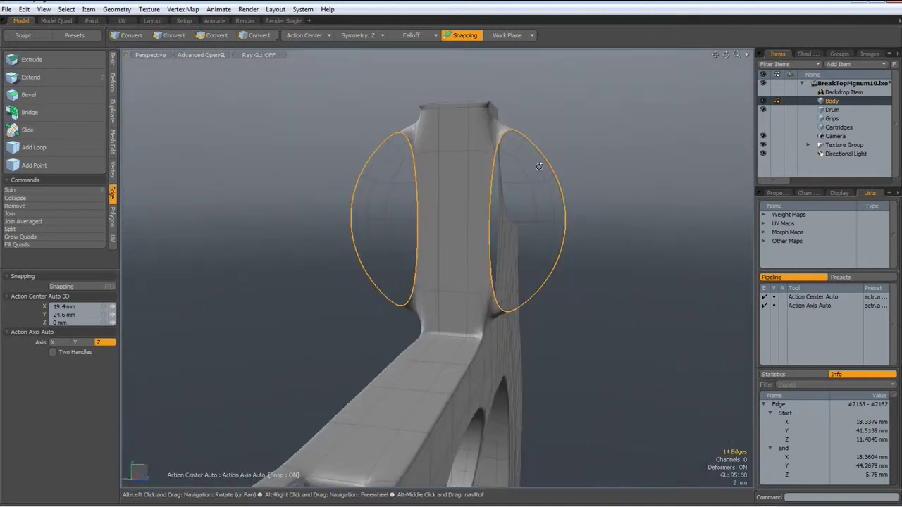
pyautogui.press('p')
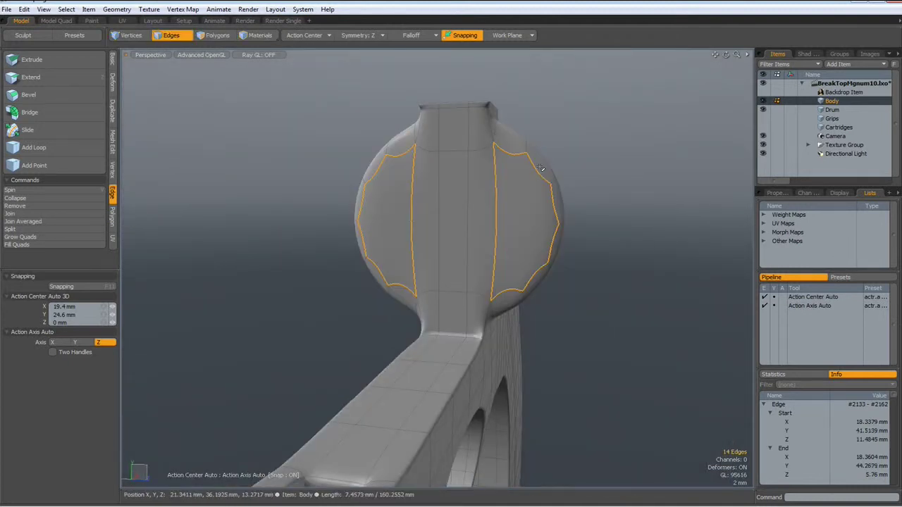
# Deselect the polygons and view the unsmoothed low-poly cage facing the drum frame
pyautogui.press('3')
pyautogui.click(634, 191)
pyautogui.press('Tab')
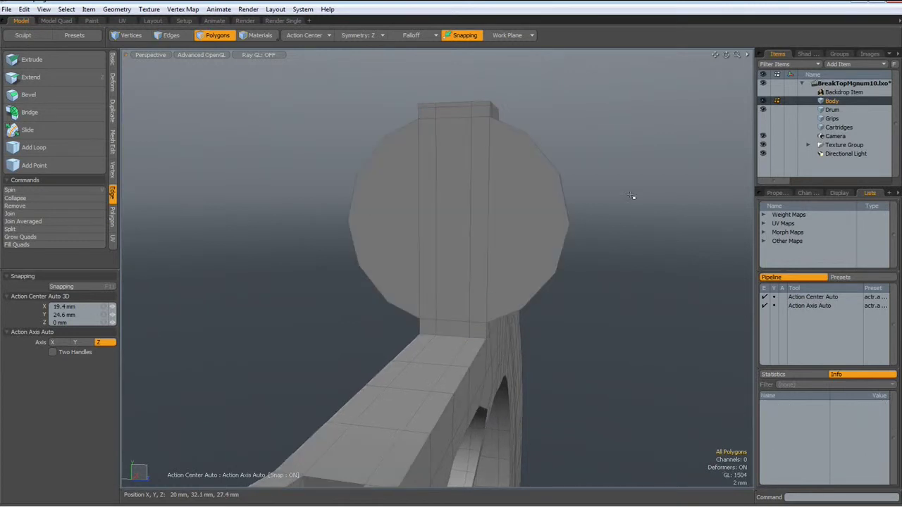
pyautogui.moveTo(461, 261)
pyautogui.keyDown('alt'); pyautogui.mouseDown()
pyautogui.moveTo(507, 224)
pyautogui.moveTo(507, 256)
pyautogui.moveTo(491, 269)
pyautogui.mouseUp(); pyautogui.keyUp('alt')
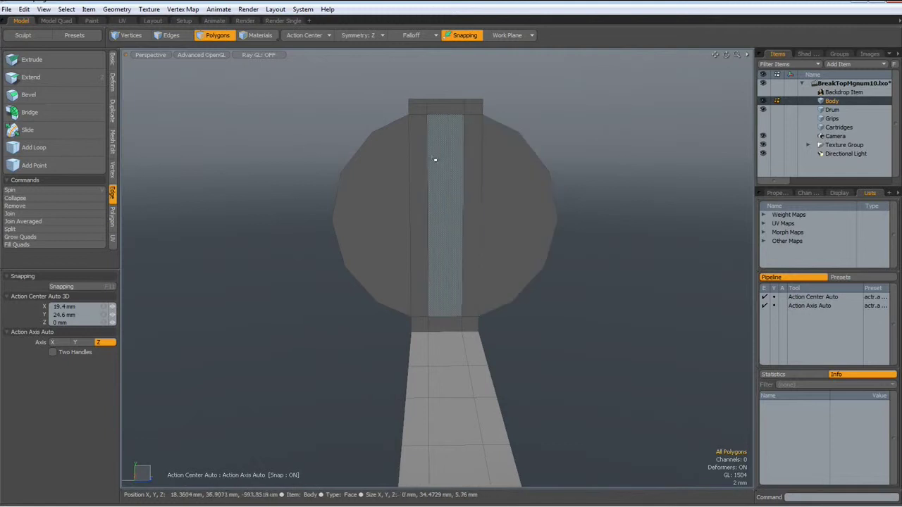
# Slice a horizontal edge loop near the top of the centre strip, undoing an unwanted vertical slice
pyautogui.press('2')
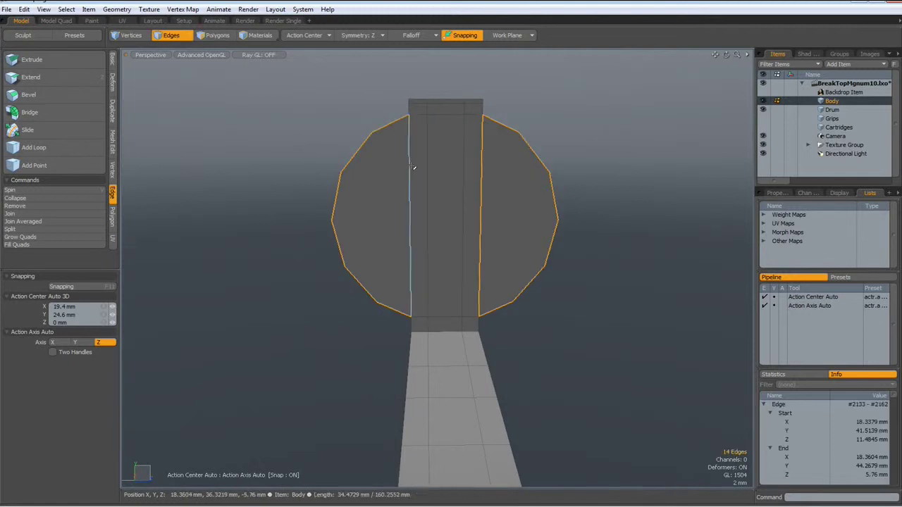
pyautogui.click(411, 164)
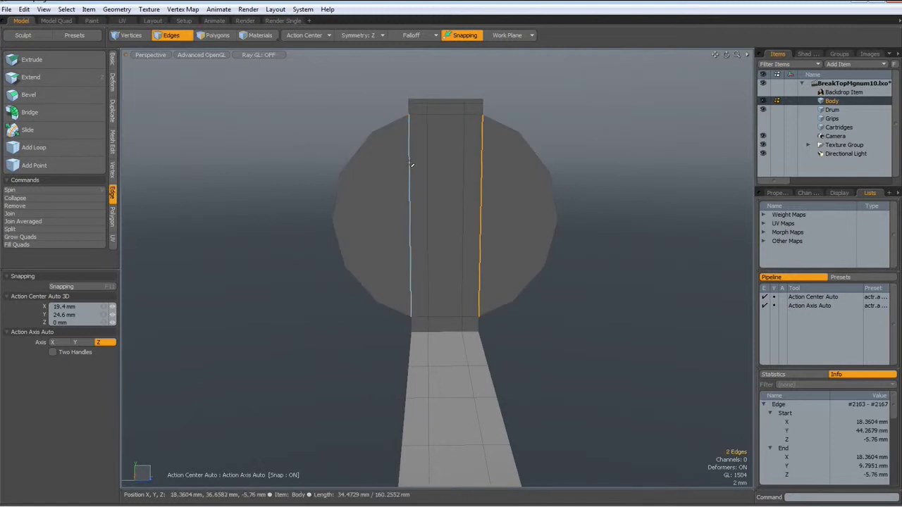
pyautogui.hotkey('alt', 'c')
pyautogui.moveTo(235, 73); pyautogui.dragTo(228, 73)
pyautogui.moveTo(416, 165); pyautogui.dragTo(415, 181)
pyautogui.press('KP_3')
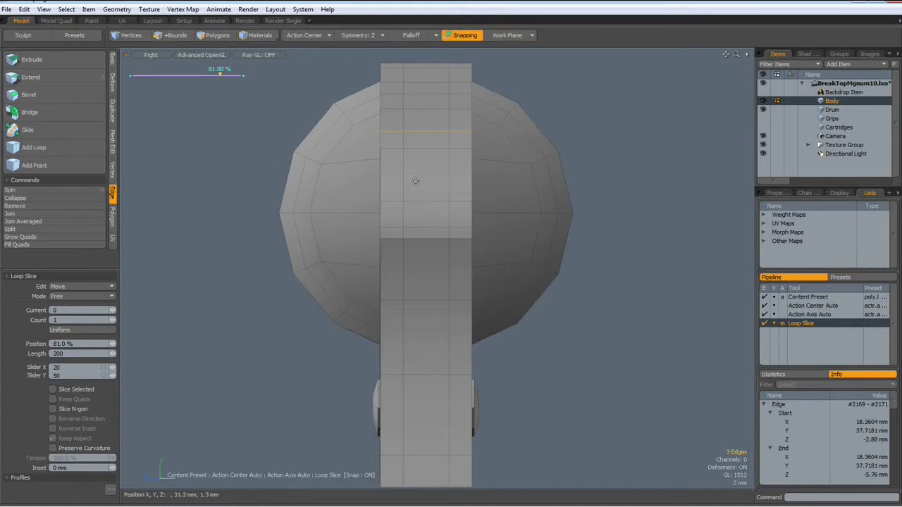
pyautogui.press('ctrl+KP_3')
pyautogui.moveTo(415, 181); pyautogui.dragTo(415, 195)
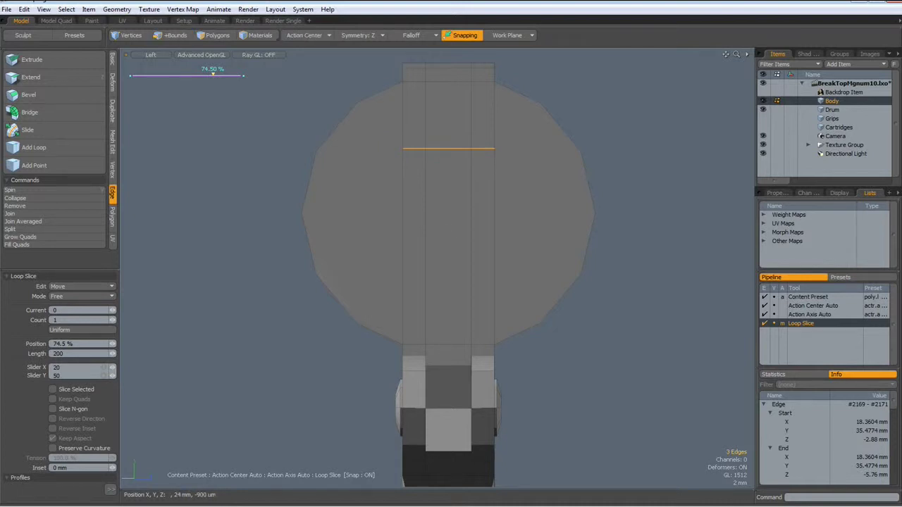
pyautogui.press('2')
pyautogui.click(446, 247)
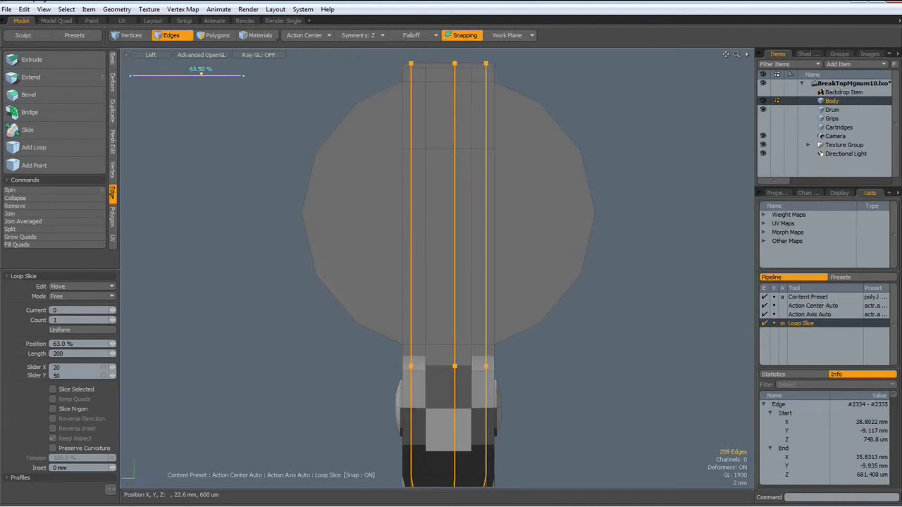
pyautogui.hotkey('ctrl', 'z')
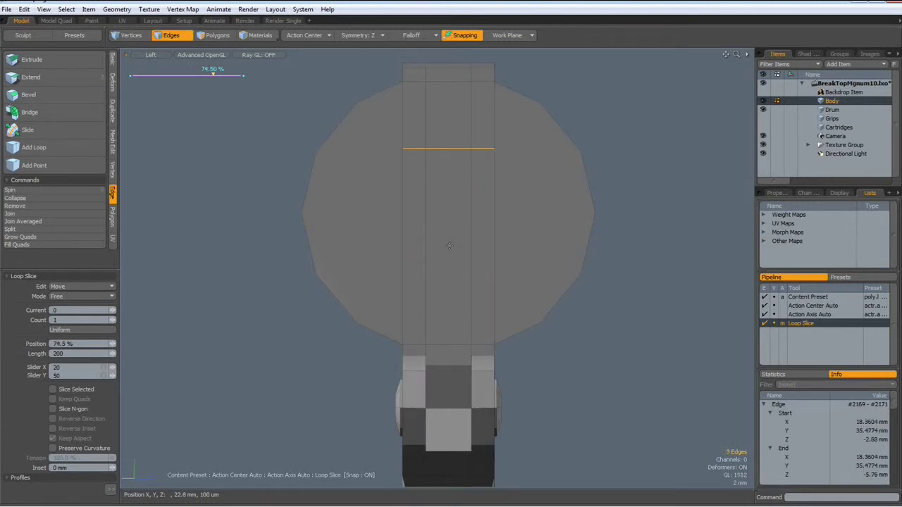
pyautogui.press('space')
# Slice a second horizontal loop toward the middle of the strip
pyautogui.click(437, 223)
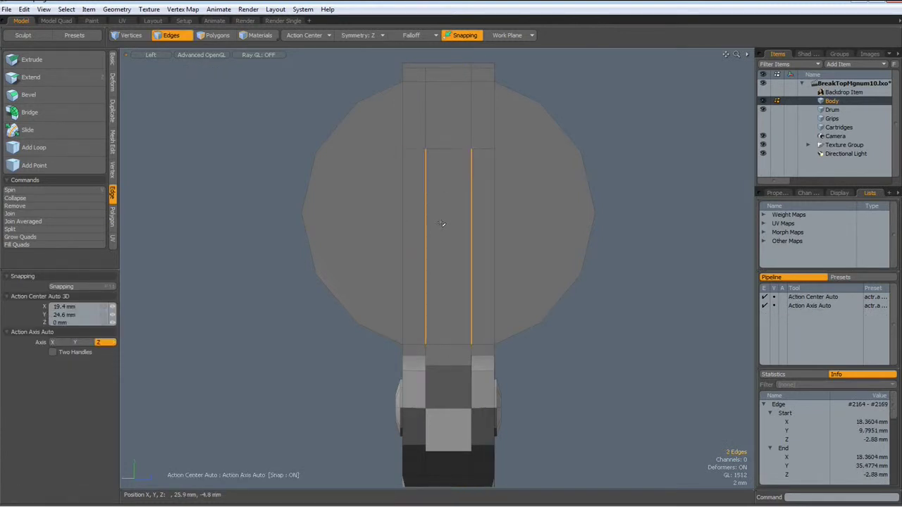
pyautogui.hotkey('alt', 'c')
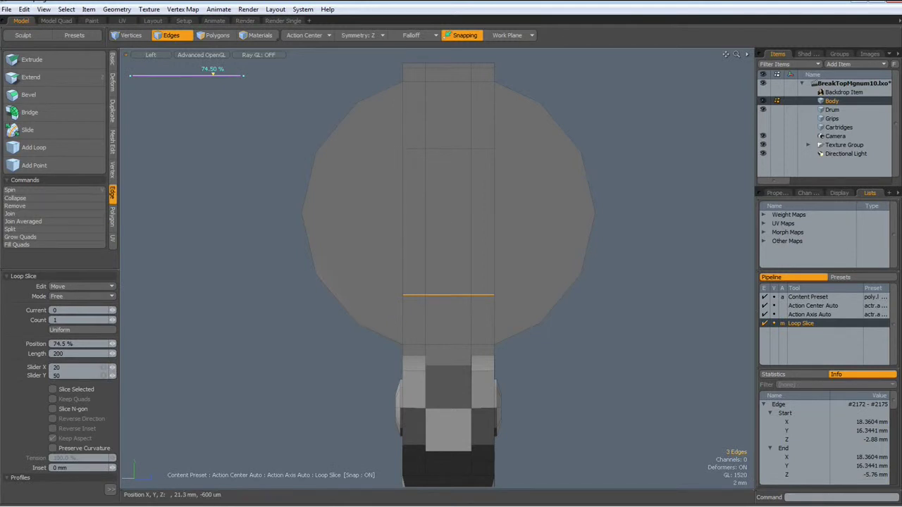
pyautogui.moveTo(212, 73); pyautogui.dragTo(201, 73)
pyautogui.press('space')
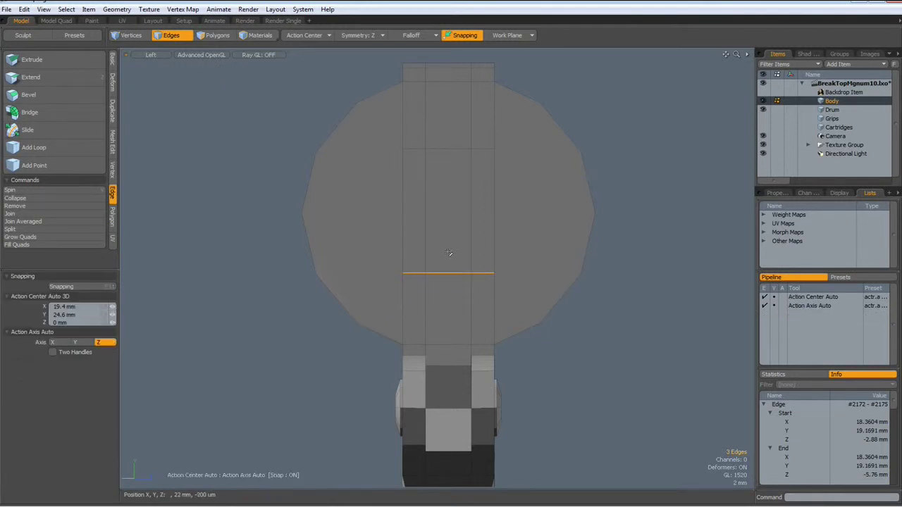
pyautogui.click(453, 244)
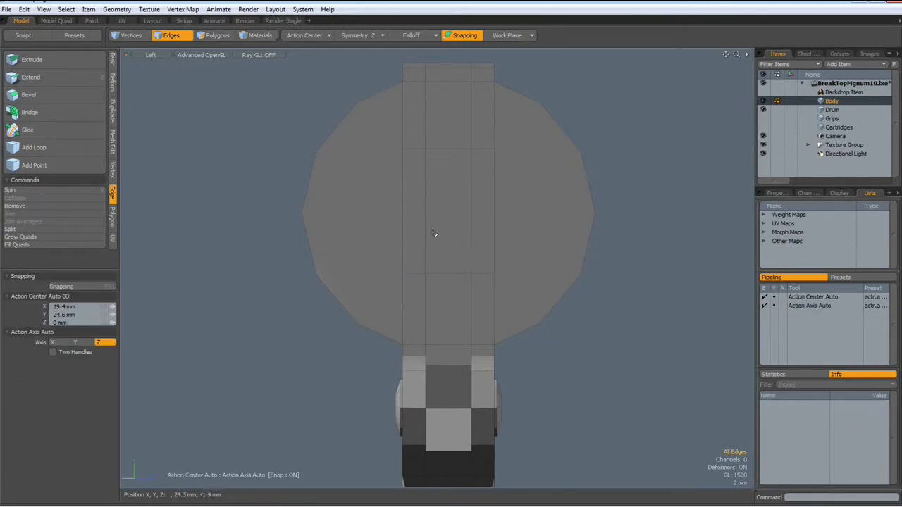
# Slice a third loop across the strip and raise it slightly with the Move tool
pyautogui.click(425, 227)
pyautogui.hotkey('alt', 'c')
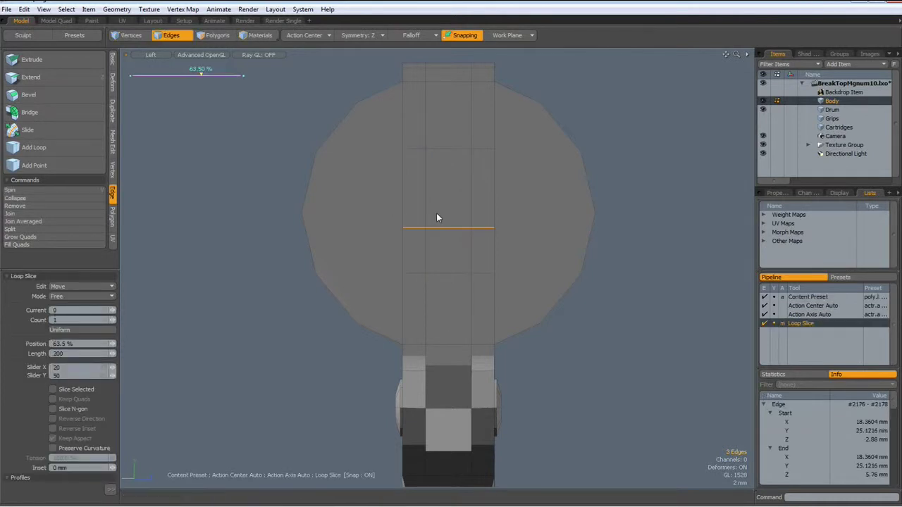
pyautogui.press('space')
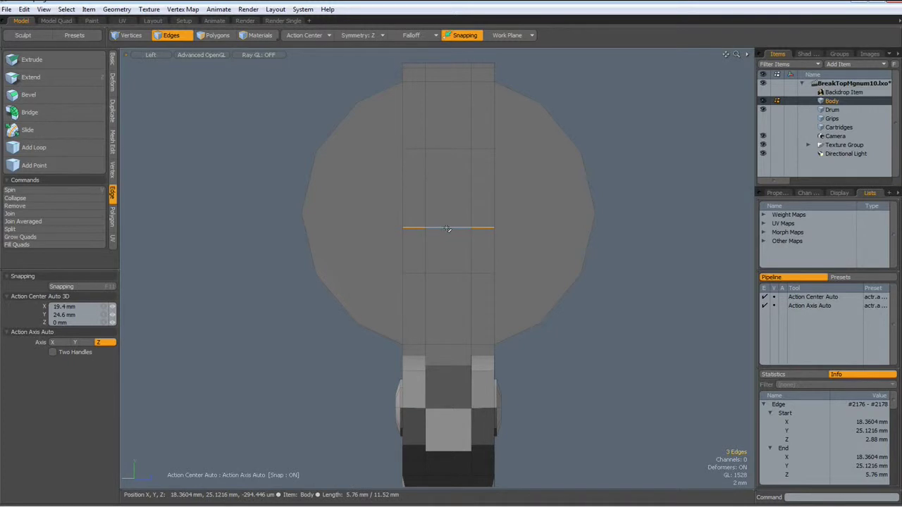
pyautogui.press('w')
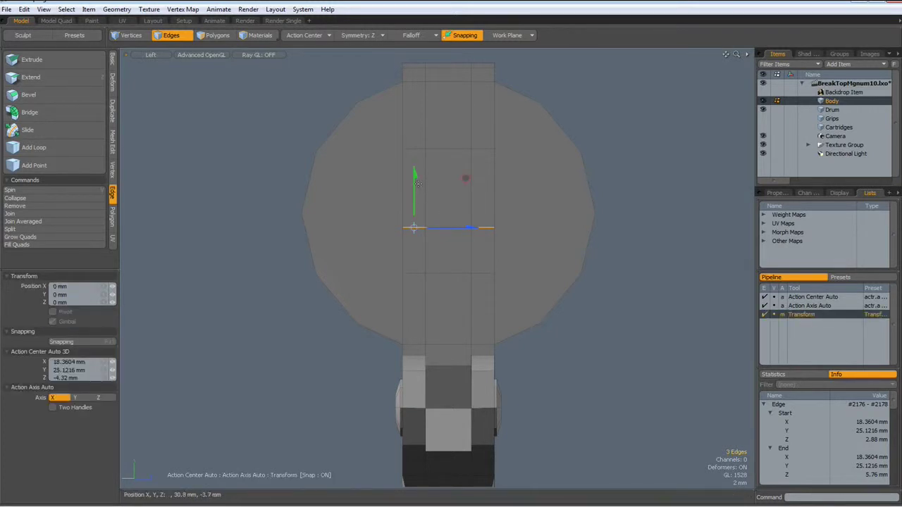
pyautogui.moveTo(416, 179); pyautogui.dragTo(416, 164)
pyautogui.press('space')
pyautogui.click(669, 139)
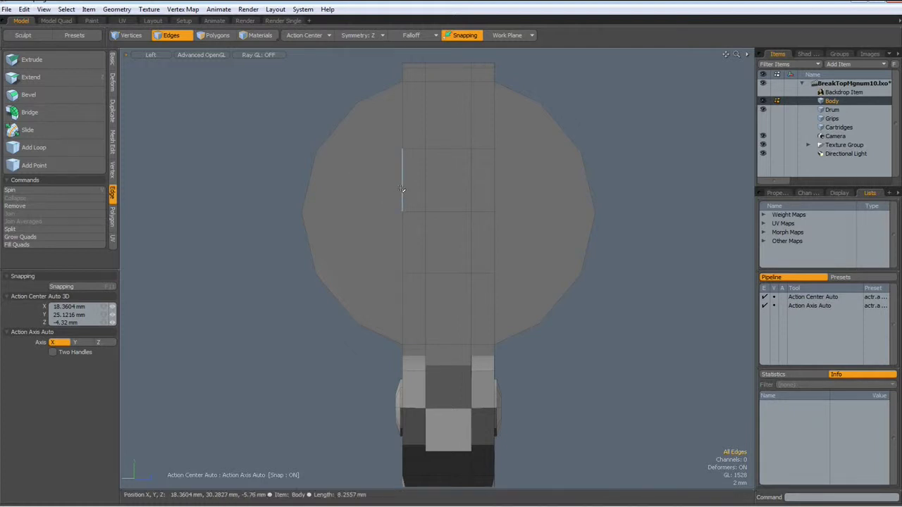
# Cut new edges from the centre strip's edge out to the drum disc's outer outline
pyautogui.hotkey('alt', 'c')
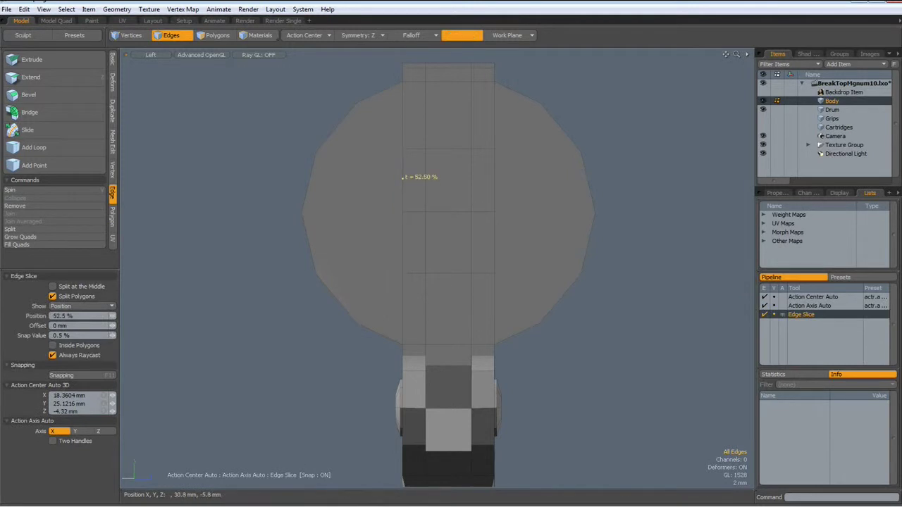
pyautogui.click(403, 148)
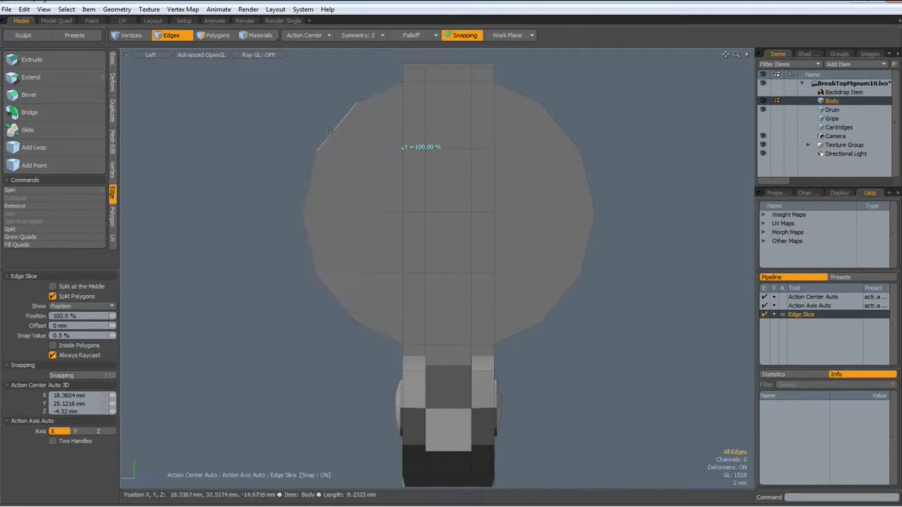
pyautogui.click(303, 210)
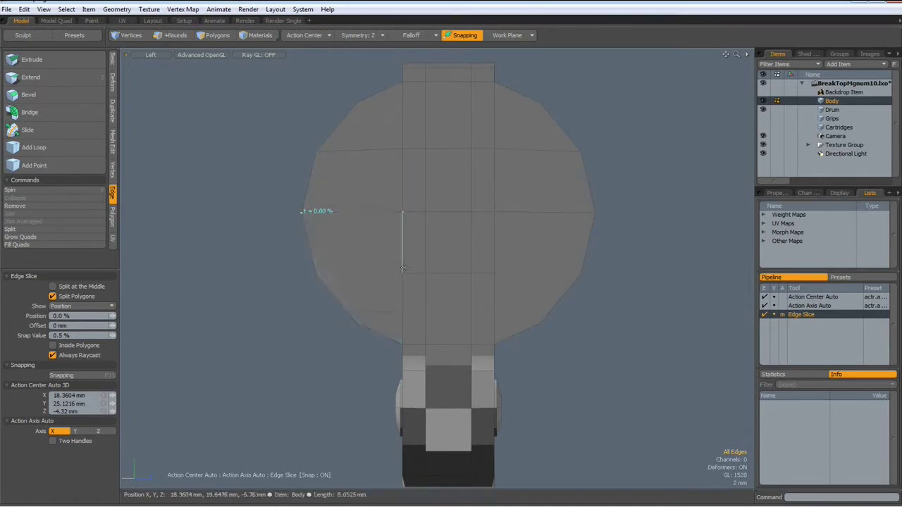
pyautogui.click(403, 272)
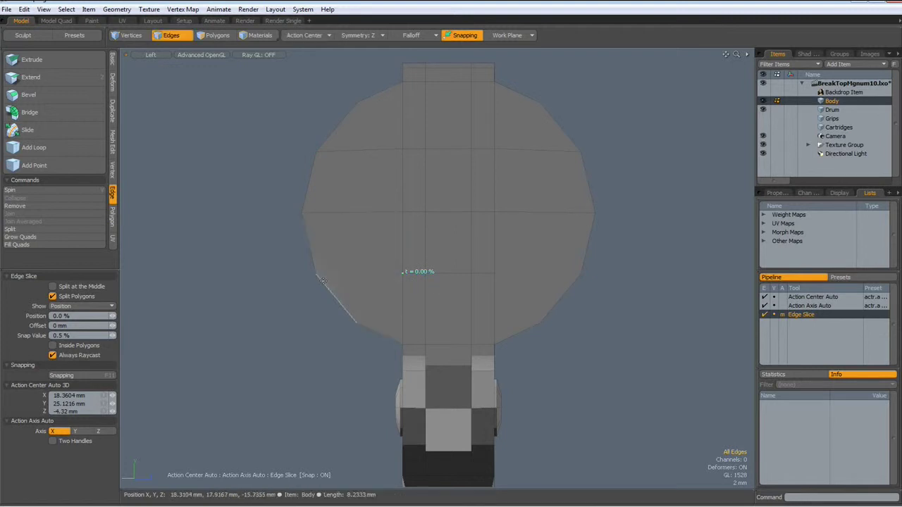
pyautogui.press('space')
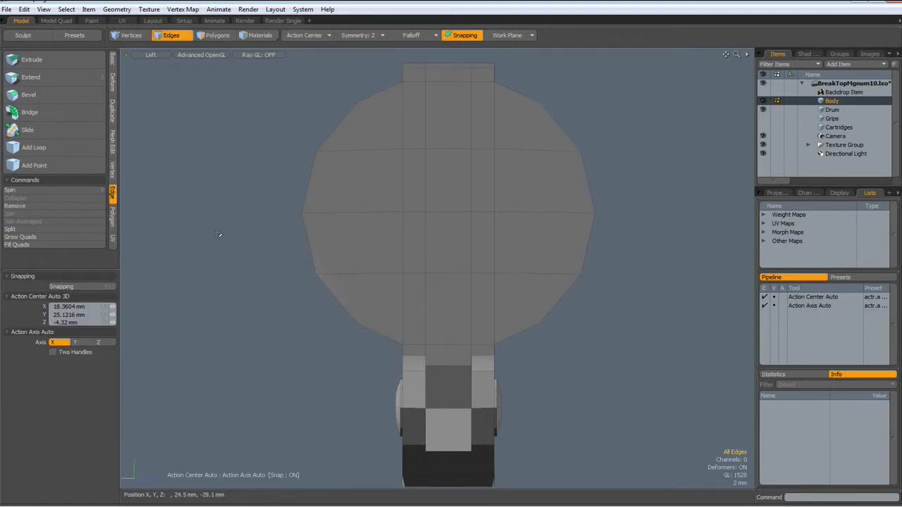
# Return to the Perspective view and turn subdivision smoothing back on
pyautogui.hotkey('ctrl', 'space')
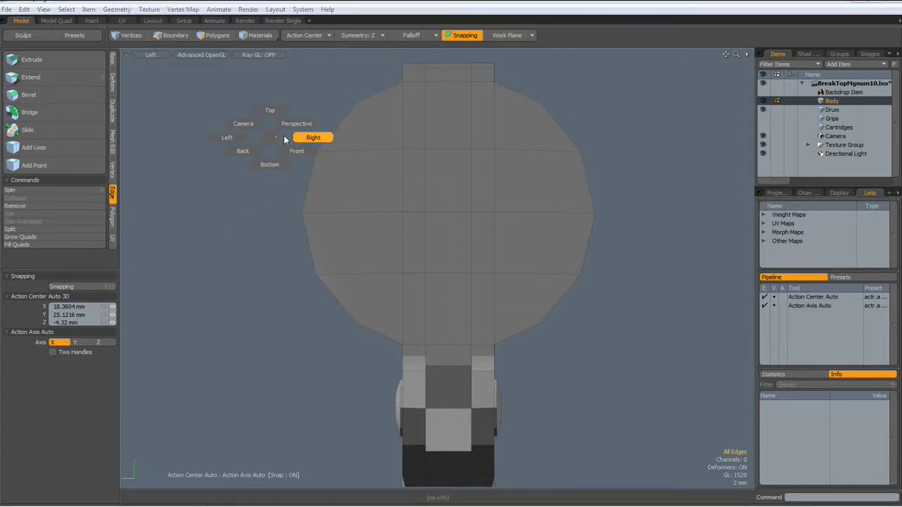
pyautogui.click(292, 123)
pyautogui.moveTo(521, 204)
pyautogui.keyDown('alt'); pyautogui.mouseDown()
pyautogui.moveTo(399, 206)
pyautogui.moveTo(292, 183)
pyautogui.moveTo(380, 170)
pyautogui.moveTo(391, 191)
pyautogui.moveTo(557, 216)
pyautogui.moveTo(456, 207)
pyautogui.moveTo(515, 211)
pyautogui.moveTo(573, 231)
pyautogui.moveTo(467, 148)
pyautogui.mouseUp(); pyautogui.keyUp('alt')
pyautogui.press('Tab')
pyautogui.scroll(5, 469, 147)
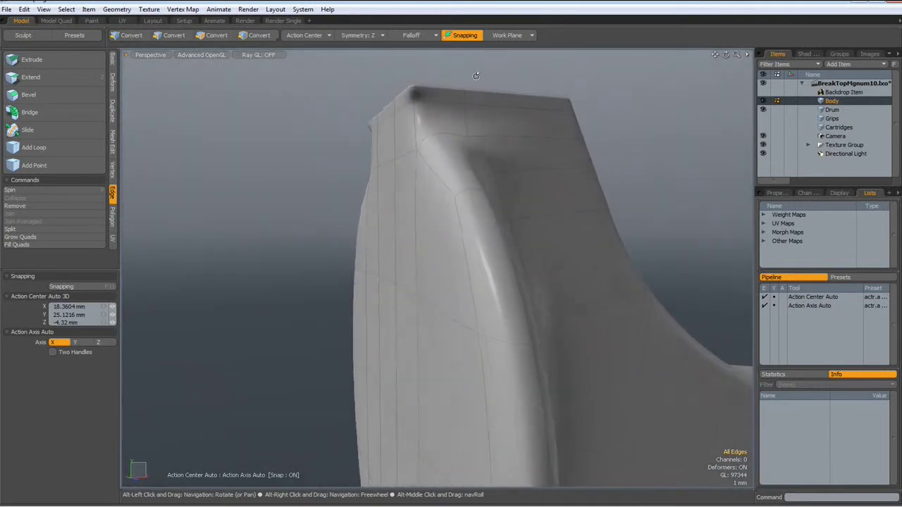
pyautogui.keyDown('alt'); pyautogui.moveTo(476, 75); pyautogui.dragTo(413, 103); pyautogui.keyUp('alt')
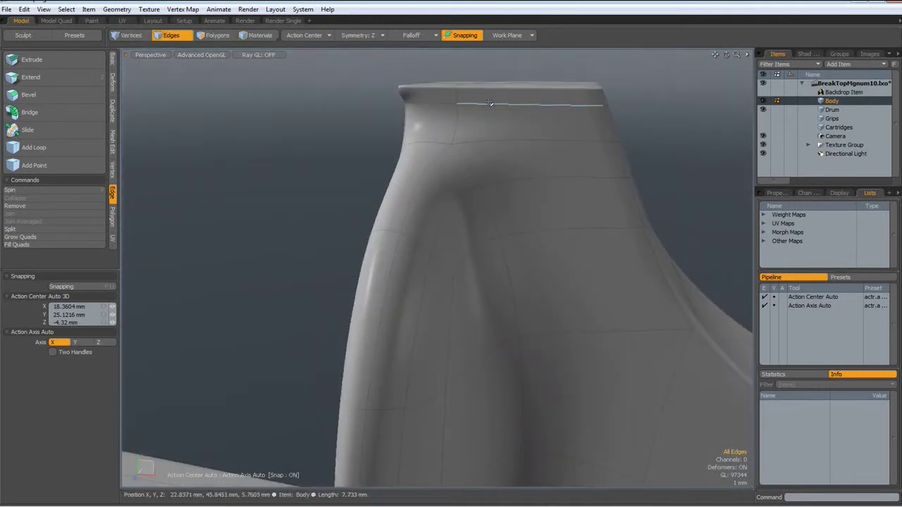
pyautogui.doubleClick(489, 103)
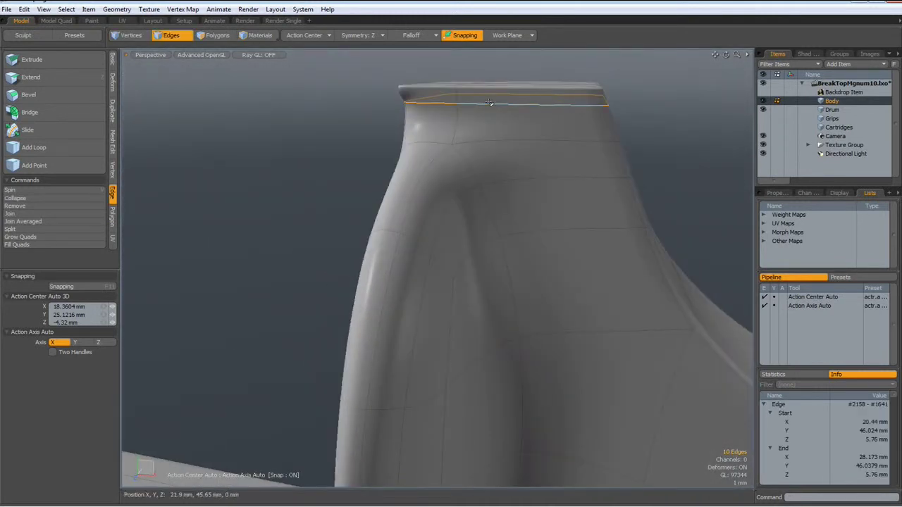
pyautogui.press('Delete')
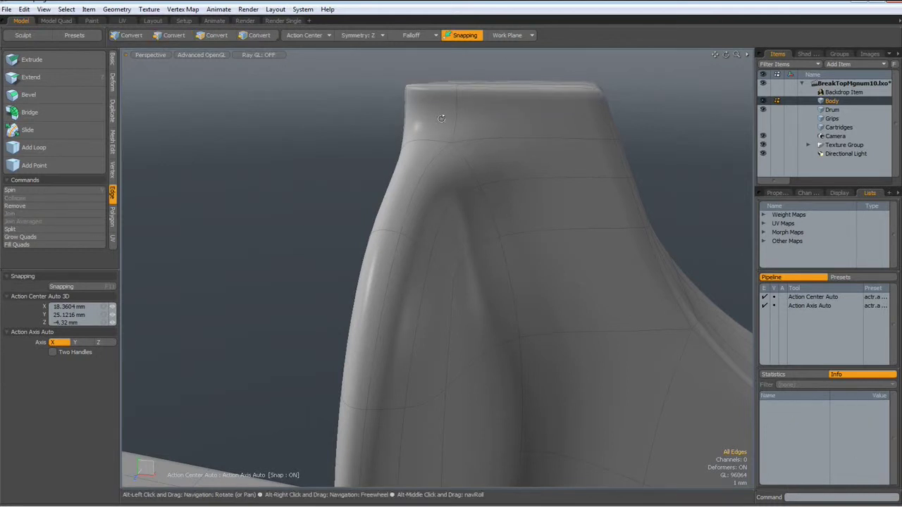
pyautogui.keyDown('alt'); pyautogui.moveTo(489, 103); pyautogui.dragTo(514, 117); pyautogui.keyUp('alt')
pyautogui.press('Tab')
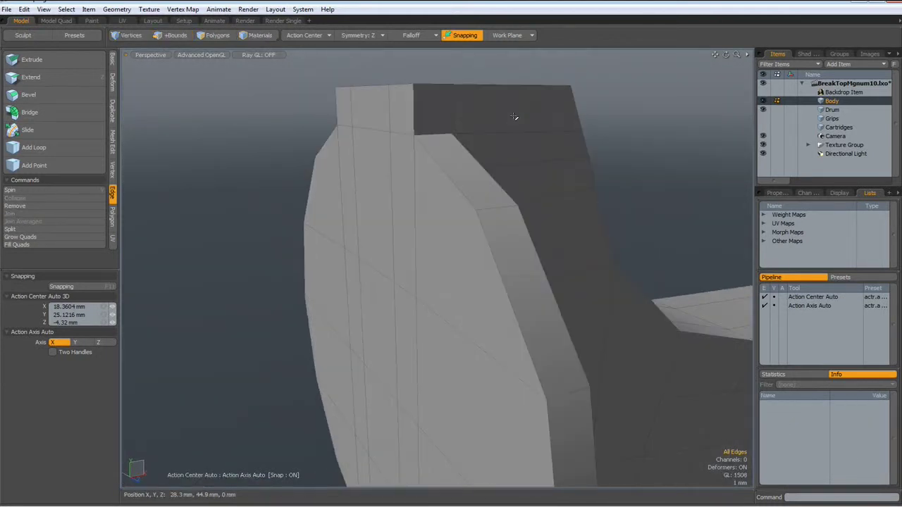
pyautogui.press('Tab')
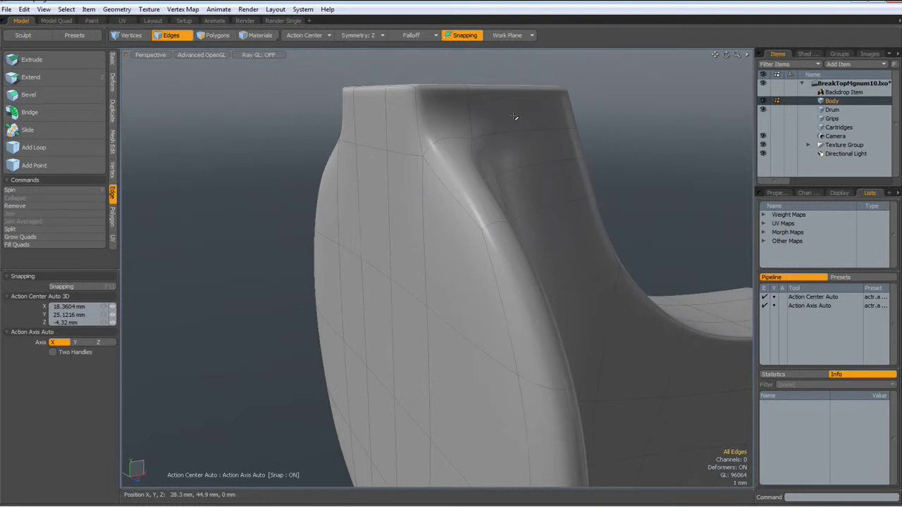
pyautogui.keyDown('alt'); pyautogui.moveTo(513, 117); pyautogui.dragTo(415, 115); pyautogui.keyUp('alt')
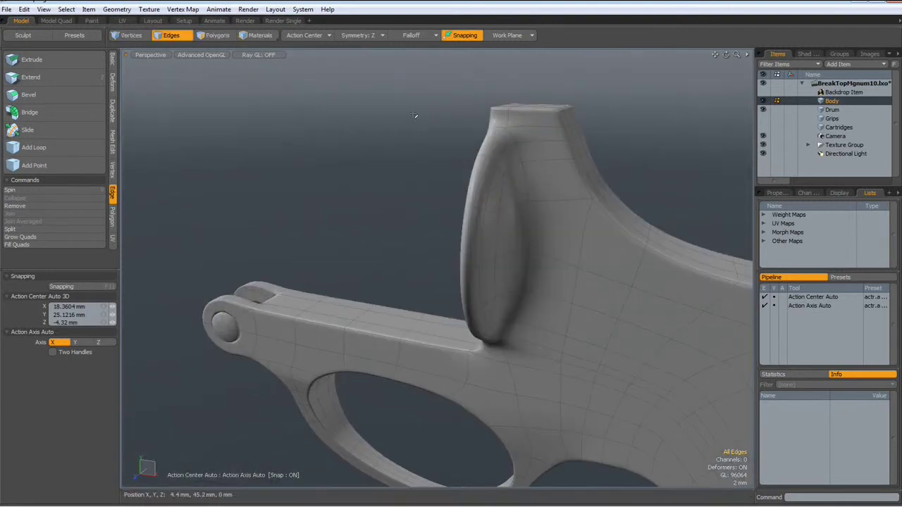
pyautogui.scroll(-3, 414, 115)
pyautogui.press('alt')
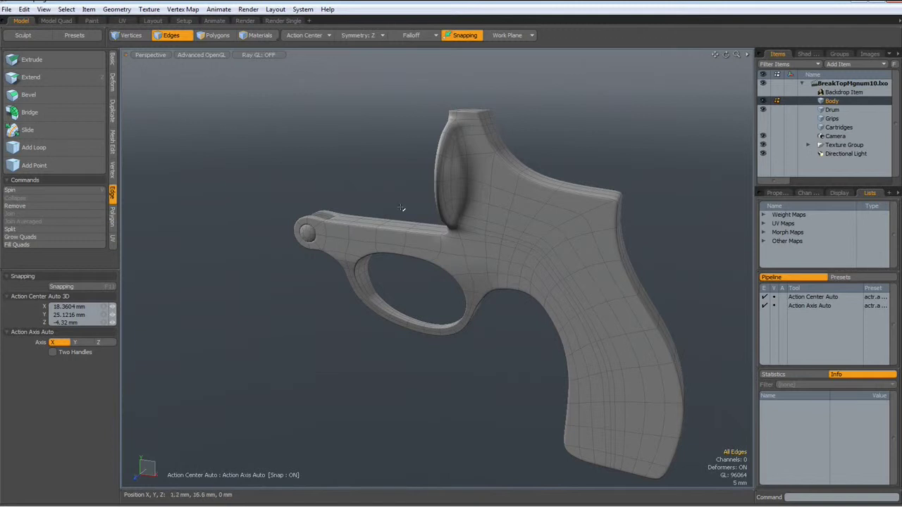
pyautogui.moveTo(400, 208)
pyautogui.keyDown('alt'); pyautogui.mouseDown()
pyautogui.moveTo(275, 219)
pyautogui.moveTo(451, 236)
pyautogui.mouseUp(); pyautogui.keyUp('alt')
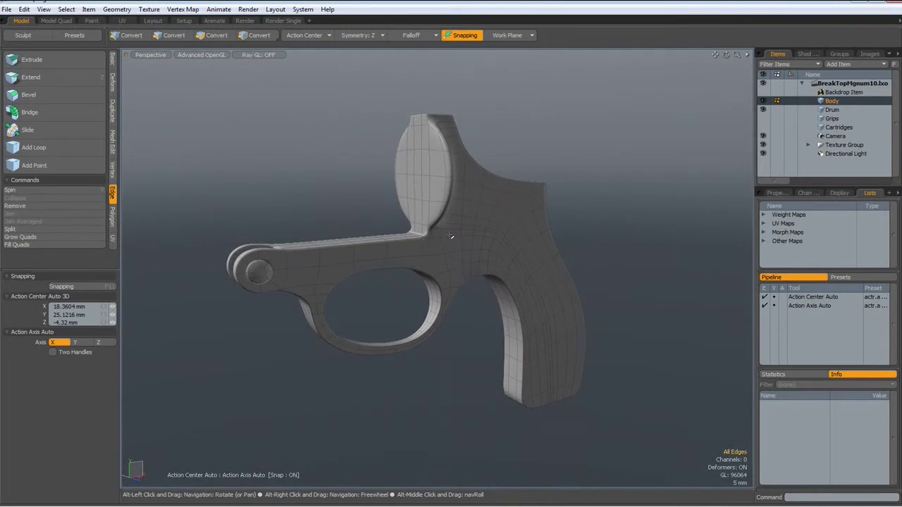
# Slice a support edge loop across the top strap close to the frame wall, at about 10%
pyautogui.scroll(5, 423, 234)
pyautogui.scroll(3, 368, 229)
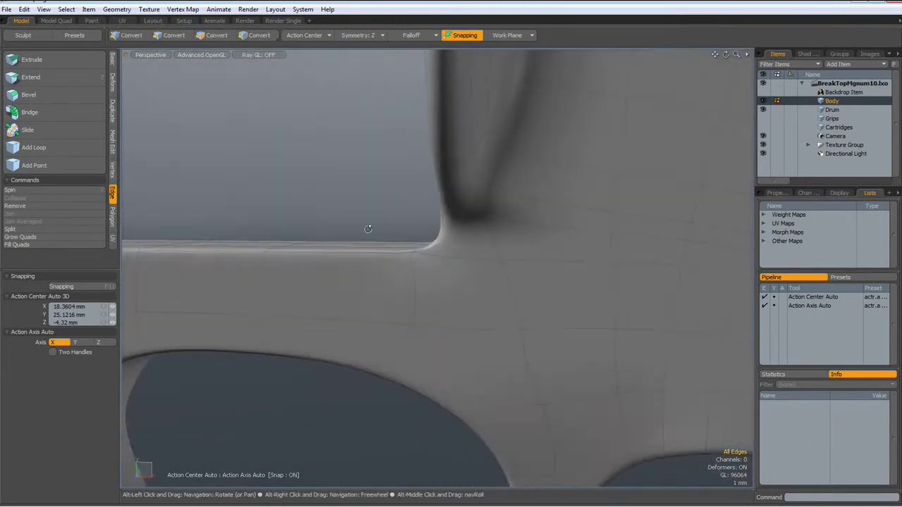
pyautogui.scroll(-2, 368, 229)
pyautogui.scroll(-2, 485, 238)
pyautogui.scroll(4, 377, 237)
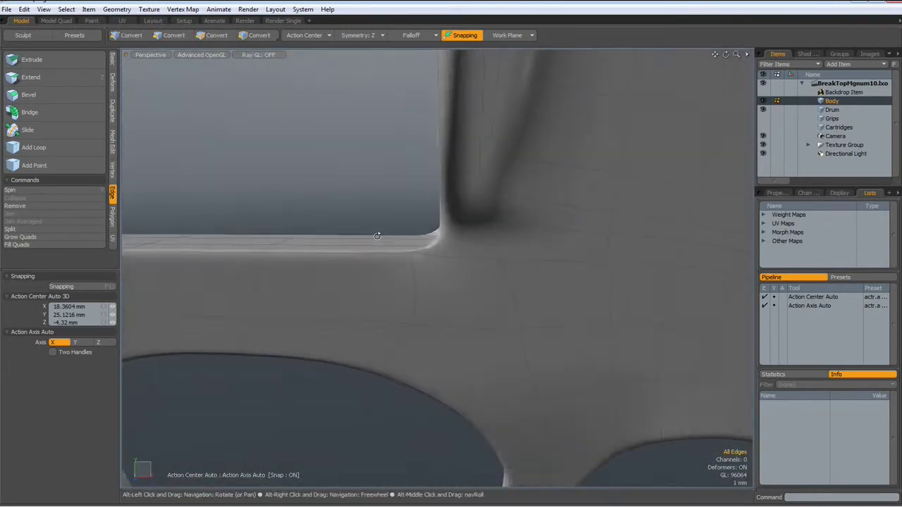
pyautogui.keyDown('alt'); pyautogui.moveTo(377, 236); pyautogui.dragTo(398, 241); pyautogui.keyUp('alt')
pyautogui.press('2')
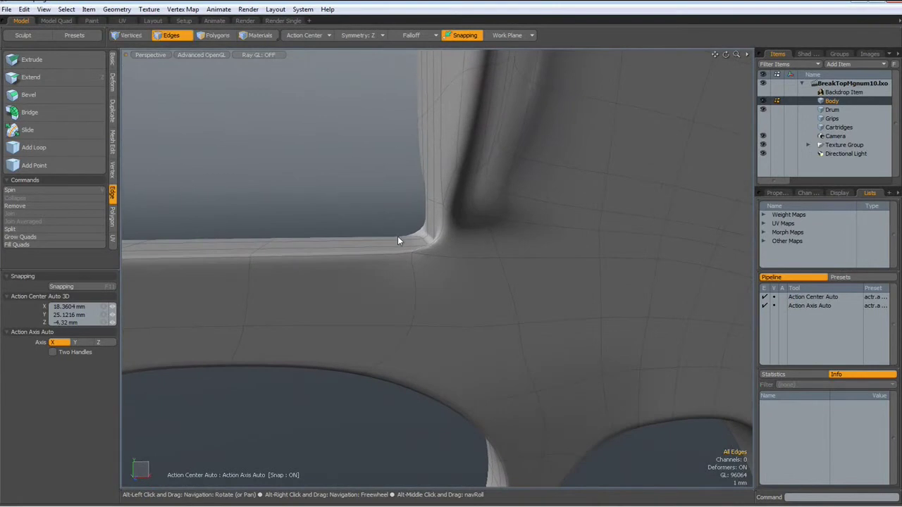
pyautogui.press('Tab')
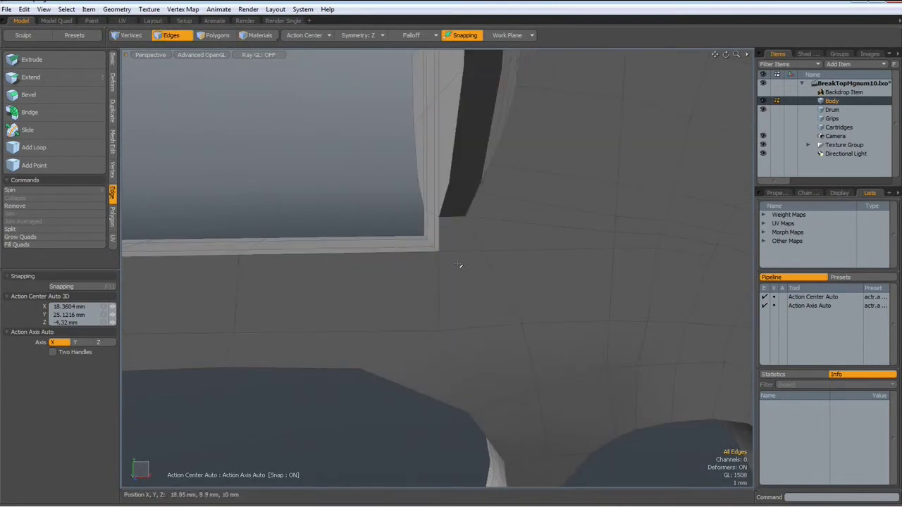
pyautogui.press('Tab')
pyautogui.moveTo(557, 266)
pyautogui.keyDown('alt'); pyautogui.keyDown('shift'); pyautogui.mouseDown()
pyautogui.moveTo(479, 179)
pyautogui.moveTo(486, 201)
pyautogui.mouseUp(); pyautogui.keyUp('shift'); pyautogui.keyUp('alt')
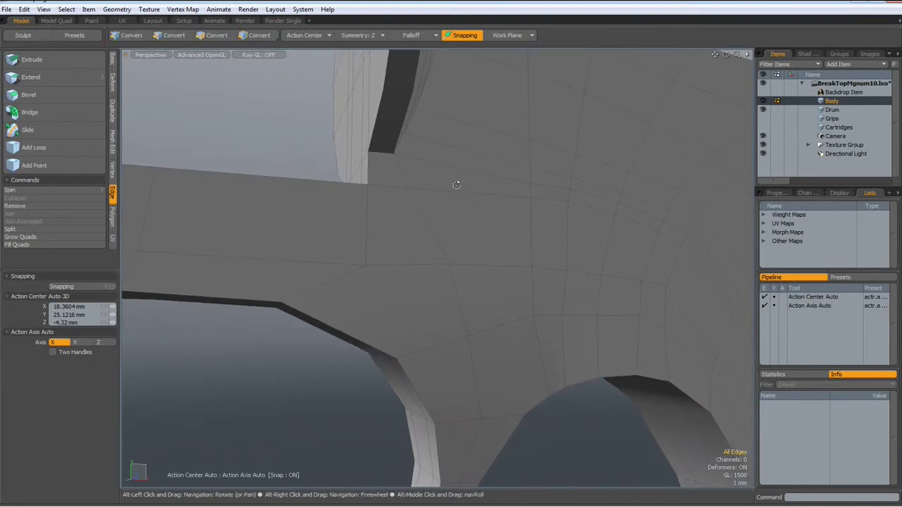
pyautogui.press('Tab')
pyautogui.press('Tab')
pyautogui.click(437, 169)
pyautogui.hotkey('alt', 'c')
pyautogui.moveTo(438, 173)
pyautogui.mouseDown()
pyautogui.moveTo(380, 176)
pyautogui.moveTo(406, 176)
pyautogui.mouseUp()
pyautogui.press('space')
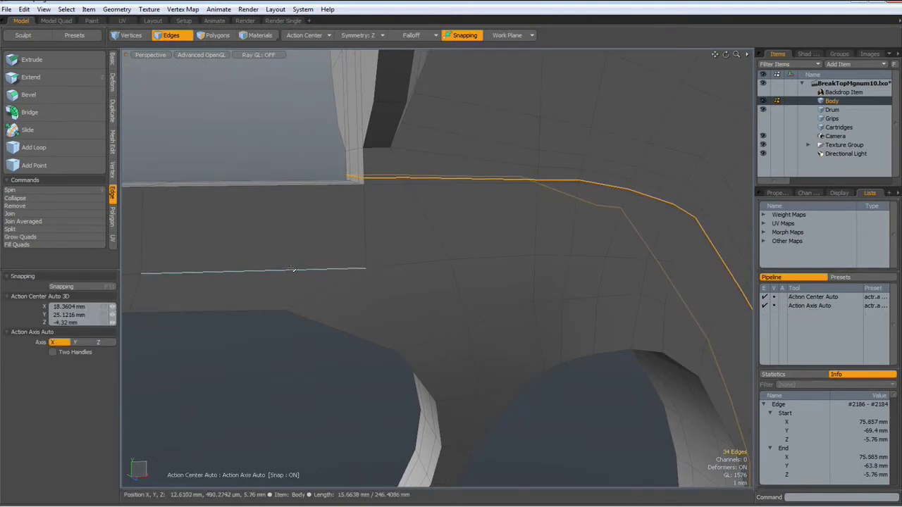
# Add a second support loop at 5.5% toward the corner and re-smooth to check the crease
pyautogui.click(288, 277)
pyautogui.hotkey('alt', 'c')
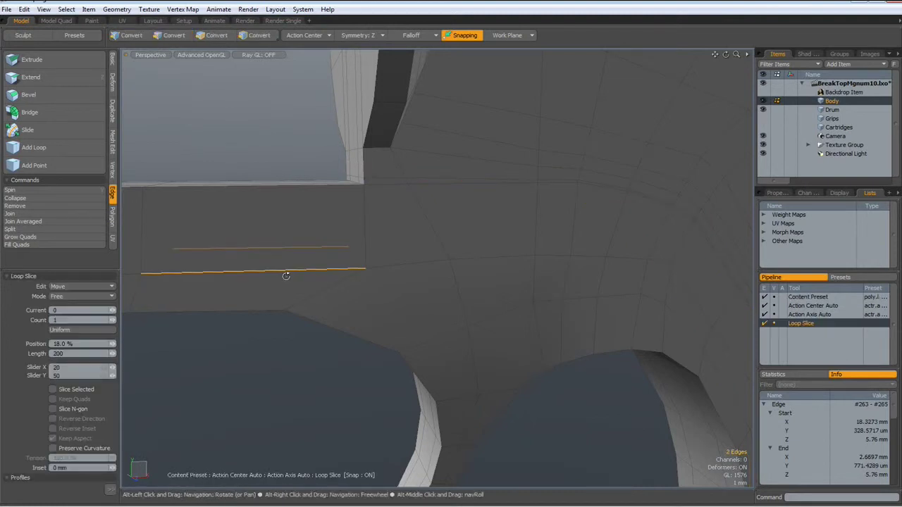
pyautogui.click(286, 276)
pyautogui.moveTo(286, 276); pyautogui.dragTo(324, 276)
pyautogui.press('space')
pyautogui.press('Tab')
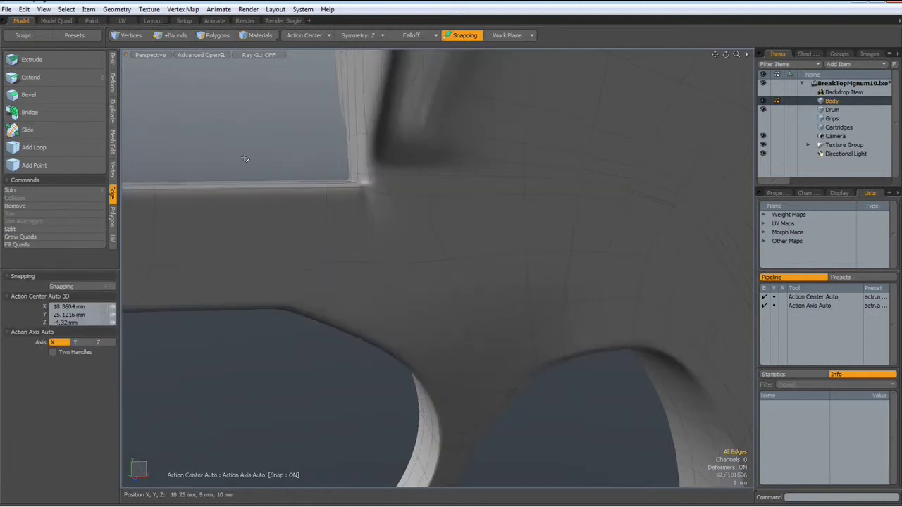
pyautogui.moveTo(271, 171)
pyautogui.keyDown('alt'); pyautogui.mouseDown()
pyautogui.moveTo(306, 202)
pyautogui.moveTo(413, 203)
pyautogui.moveTo(424, 214)
pyautogui.moveTo(373, 195)
pyautogui.moveTo(388, 210)
pyautogui.moveTo(323, 213)
pyautogui.moveTo(296, 198)
pyautogui.mouseUp(); pyautogui.keyUp('alt')
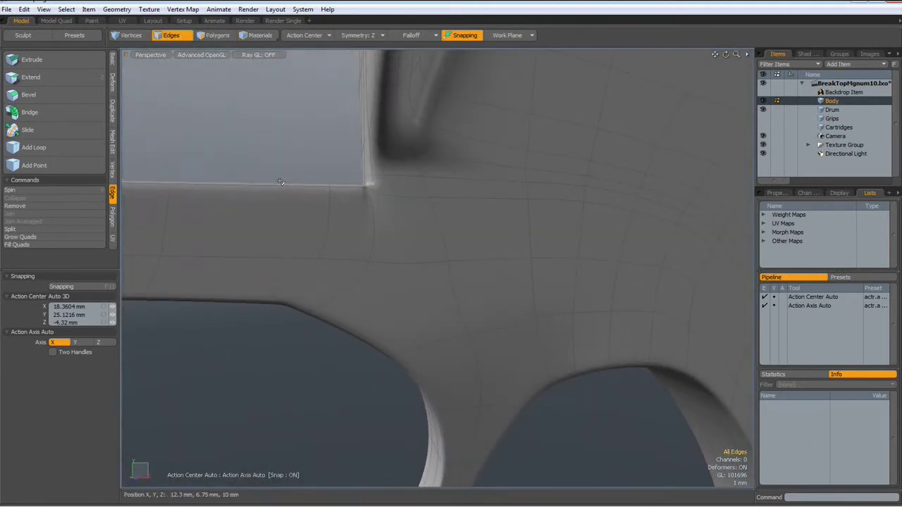
pyautogui.scroll(-2, 281, 182)
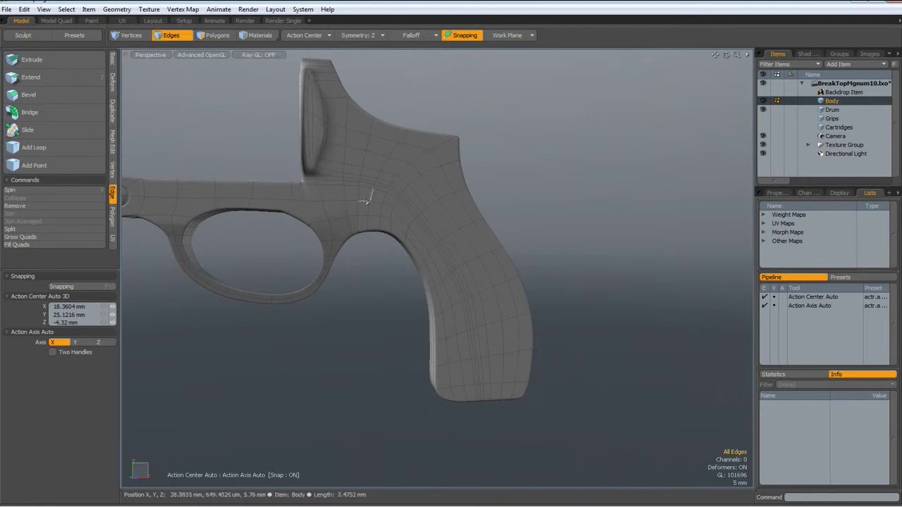
# Clear the frame strip selection, face the drum head-on, and show its unsmoothed polygon cage
pyautogui.press('3')
pyautogui.press('1')
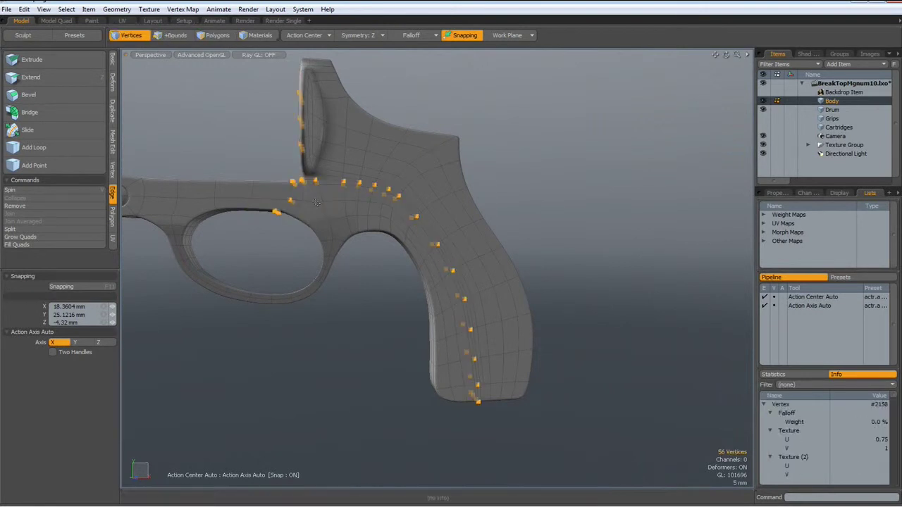
pyautogui.click(448, 160)
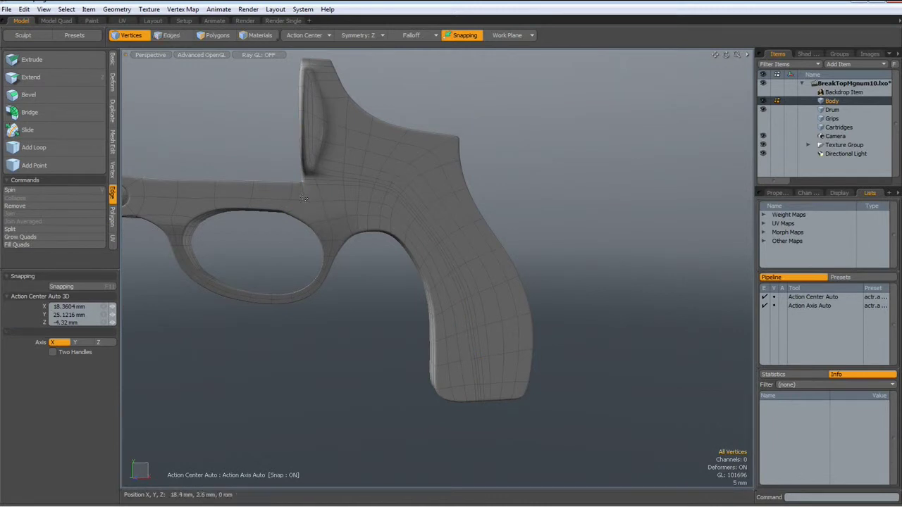
pyautogui.scroll(3, 303, 199)
pyautogui.keyDown('alt'); pyautogui.moveTo(357, 219); pyautogui.dragTo(409, 219); pyautogui.keyUp('alt')
pyautogui.scroll(3, 334, 200)
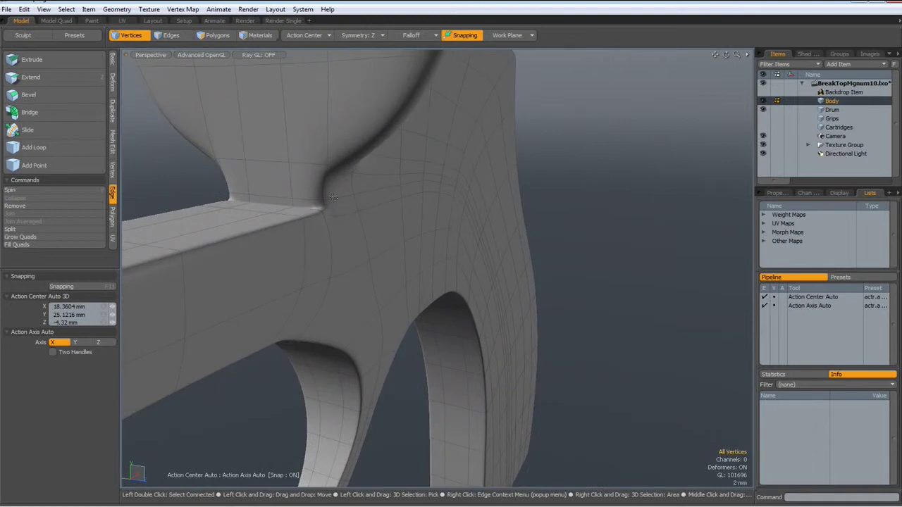
pyautogui.scroll(-3, 334, 200)
pyautogui.scroll(-3, 334, 200)
pyautogui.scroll(-2, 334, 200)
pyautogui.moveTo(312, 109)
pyautogui.keyDown('alt'); pyautogui.mouseDown()
pyautogui.moveTo(358, 122)
pyautogui.moveTo(398, 229)
pyautogui.mouseUp(); pyautogui.keyUp('alt')
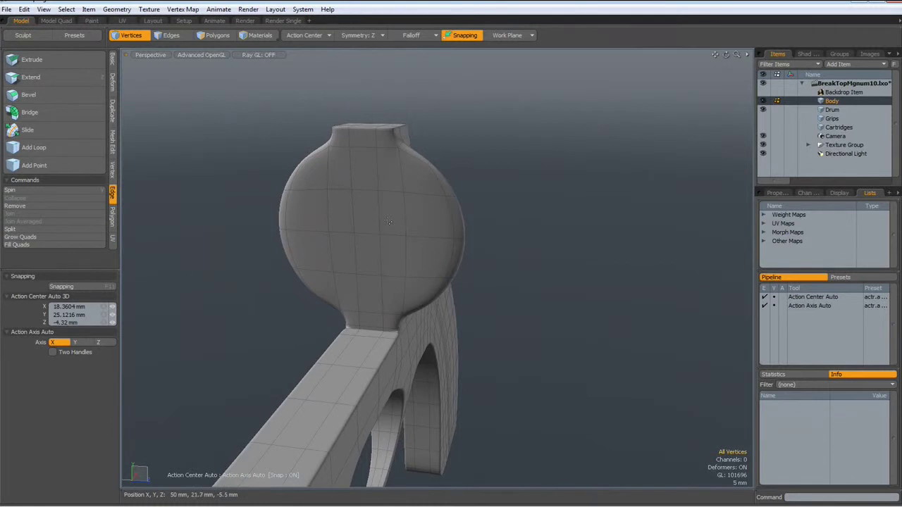
pyautogui.press('Tab')
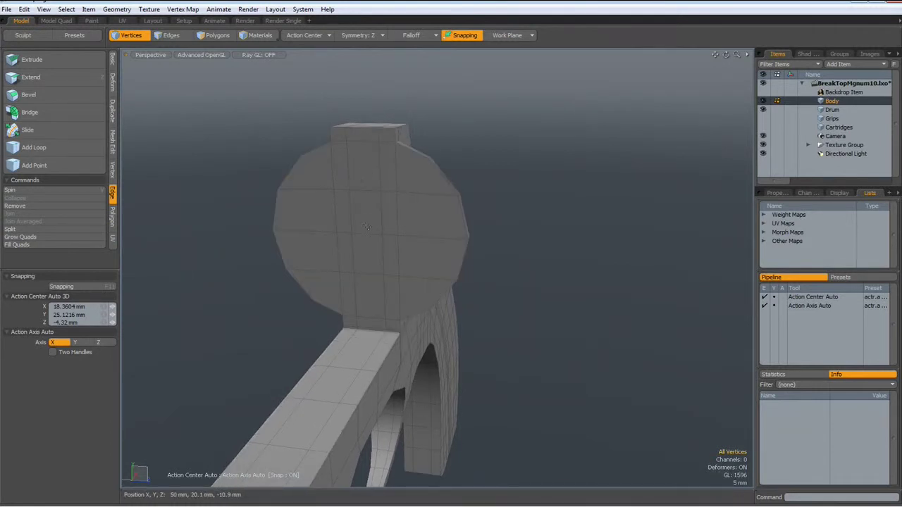
# Select the drum face polygons plus the lower face strips just below the drum
pyautogui.press('3')
pyautogui.moveTo(367, 226); pyautogui.dragTo(366, 247)
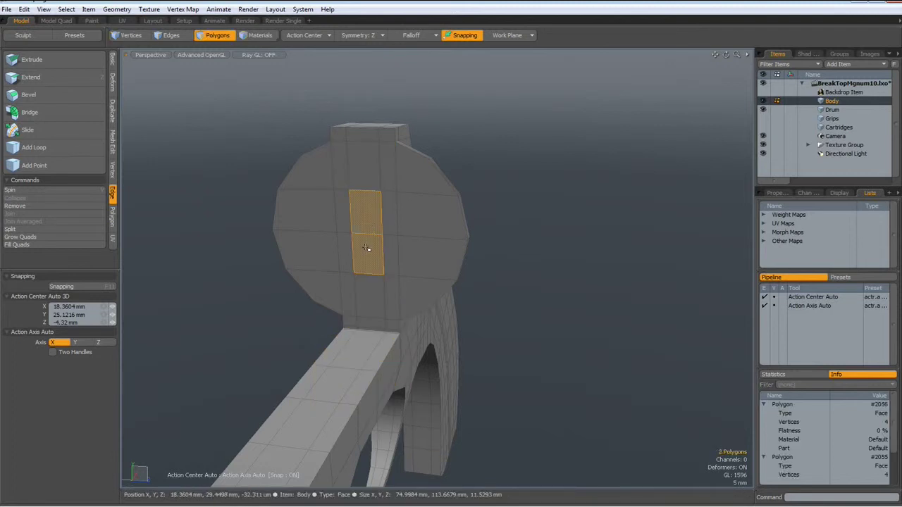
pyautogui.press('l')
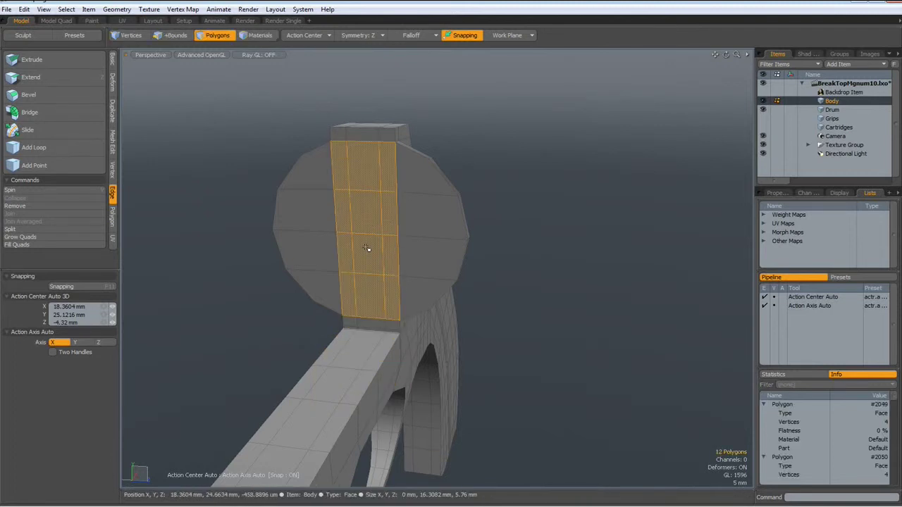
pyautogui.keyDown('shift'); pyautogui.moveTo(413, 193); pyautogui.dragTo(402, 299); pyautogui.keyUp('shift')
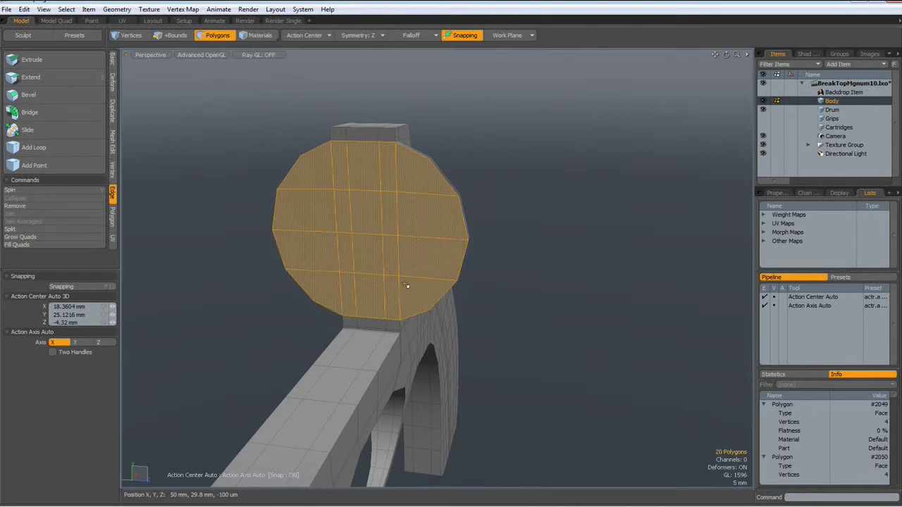
pyautogui.scroll(5, 347, 346)
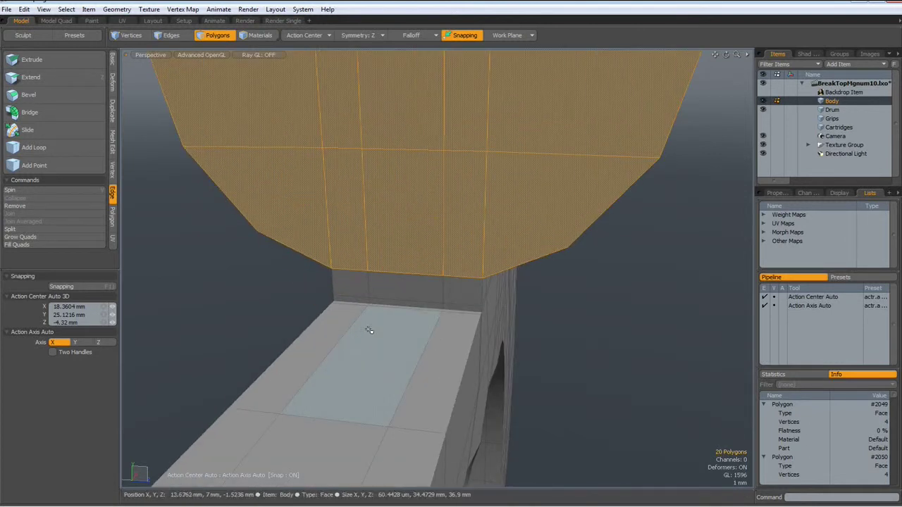
pyautogui.keyDown('shift'); pyautogui.moveTo(360, 282); pyautogui.dragTo(443, 285); pyautogui.keyUp('shift')
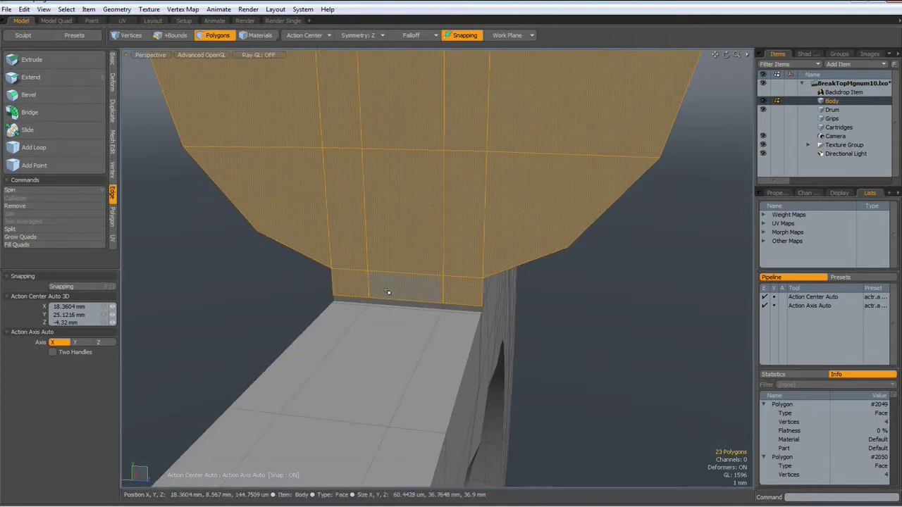
pyautogui.keyDown('shift'); pyautogui.click(449, 320); pyautogui.keyUp('shift')
pyautogui.keyDown('shift'); pyautogui.click(425, 308); pyautogui.keyUp('shift')
pyautogui.scroll(-5, 424, 309)
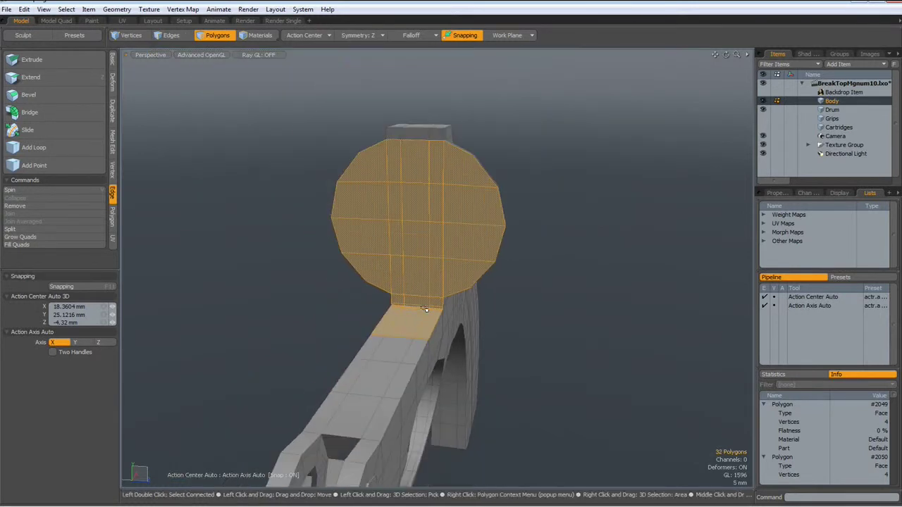
# Bevel the selected drum strap polygons with a slight inset
pyautogui.press('b')
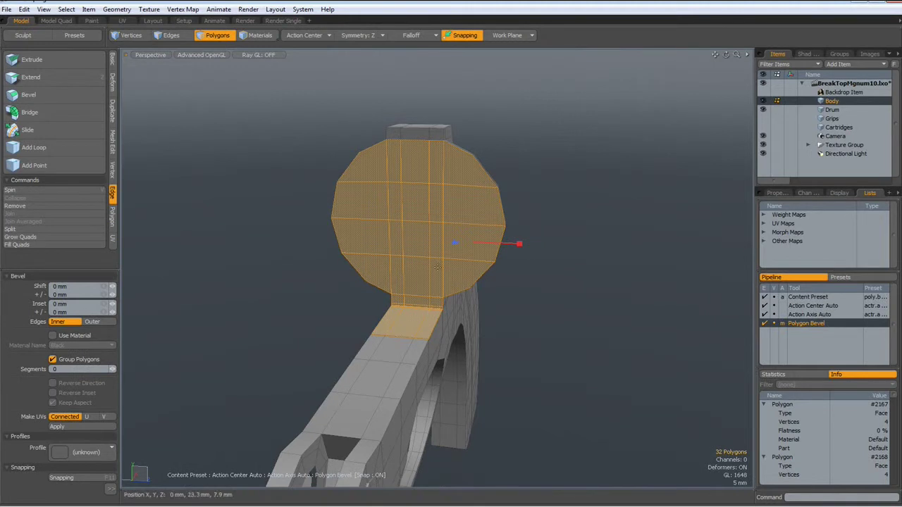
pyautogui.moveTo(519, 244); pyautogui.dragTo(536, 244)
pyautogui.scroll(3, 449, 244)
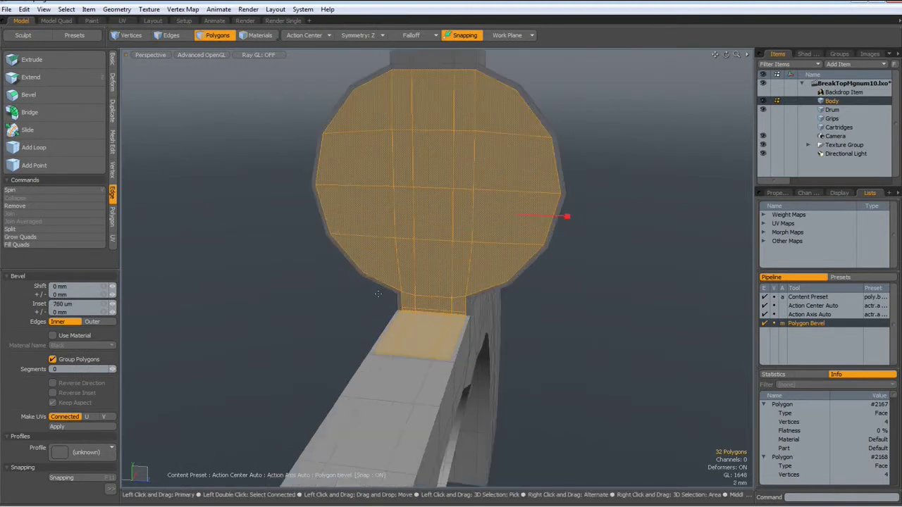
pyautogui.scroll(5, 450, 244)
pyautogui.scroll(3, 440, 323)
pyautogui.scroll(-3, 440, 323)
pyautogui.scroll(-3, 440, 323)
pyautogui.press('space')
# Deselect and inspect how the bevel meets the drum-to-neck junction
pyautogui.click(640, 368)
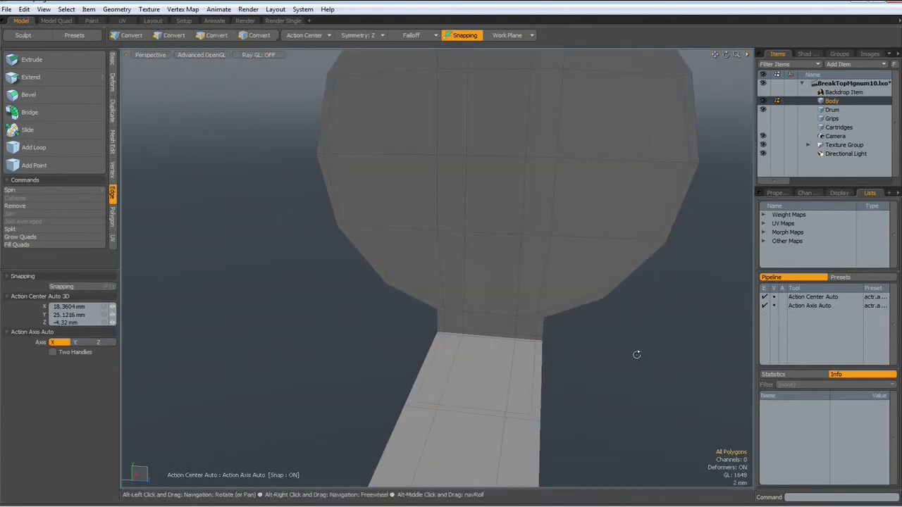
pyautogui.moveTo(636, 355); pyautogui.dragTo(584, 346, button='middle')
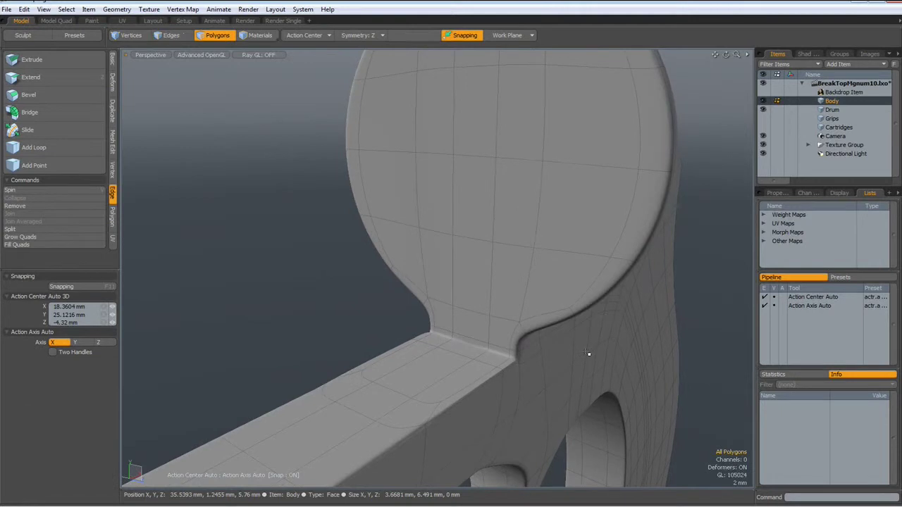
pyautogui.scroll(4, 497, 328)
pyautogui.scroll(2, 470, 334)
pyautogui.moveTo(470, 334)
pyautogui.keyDown('alt'); pyautogui.mouseDown()
pyautogui.moveTo(500, 349)
pyautogui.moveTo(443, 334)
pyautogui.mouseUp(); pyautogui.keyUp('alt')
pyautogui.scroll(-3, 468, 341)
pyautogui.scroll(-2, 468, 341)
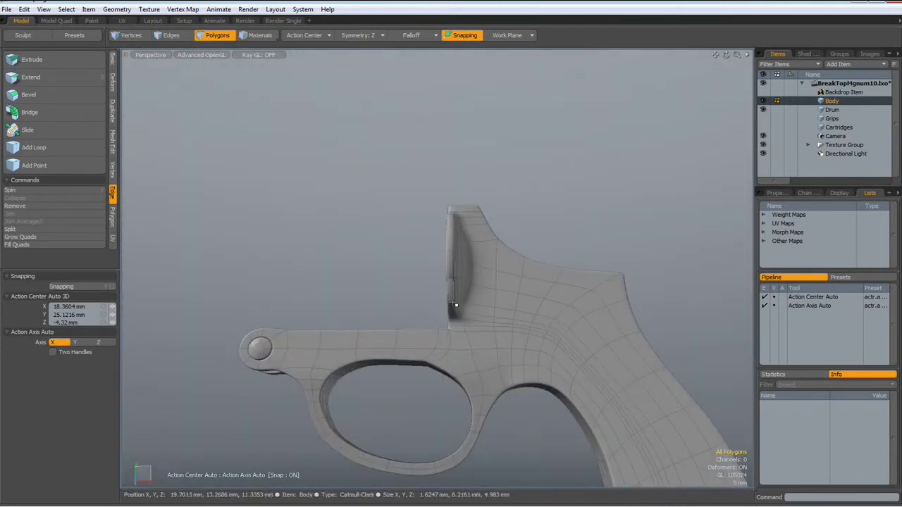
# In Edges mode, select the edge loop around the drum's rim
pyautogui.scroll(3, 448, 307)
pyautogui.keyDown('alt'); pyautogui.moveTo(455, 176); pyautogui.dragTo(392, 233); pyautogui.keyUp('alt')
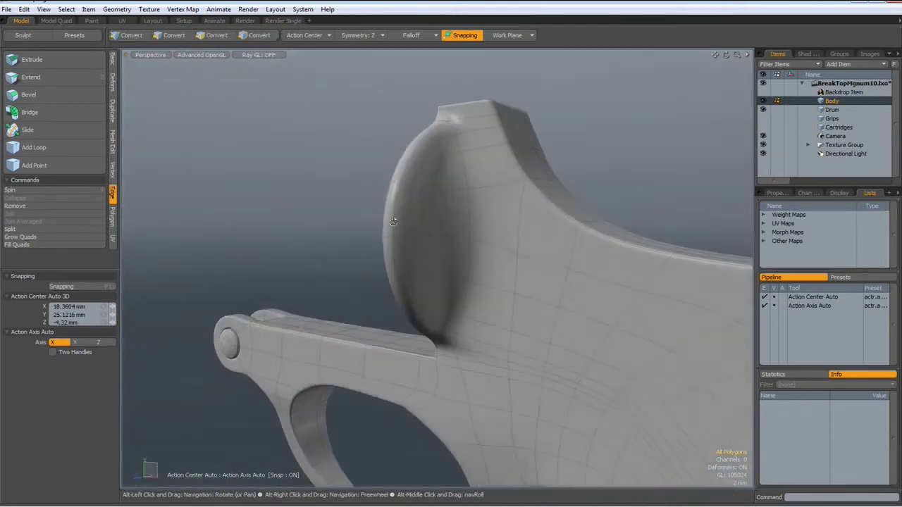
pyautogui.press('3')
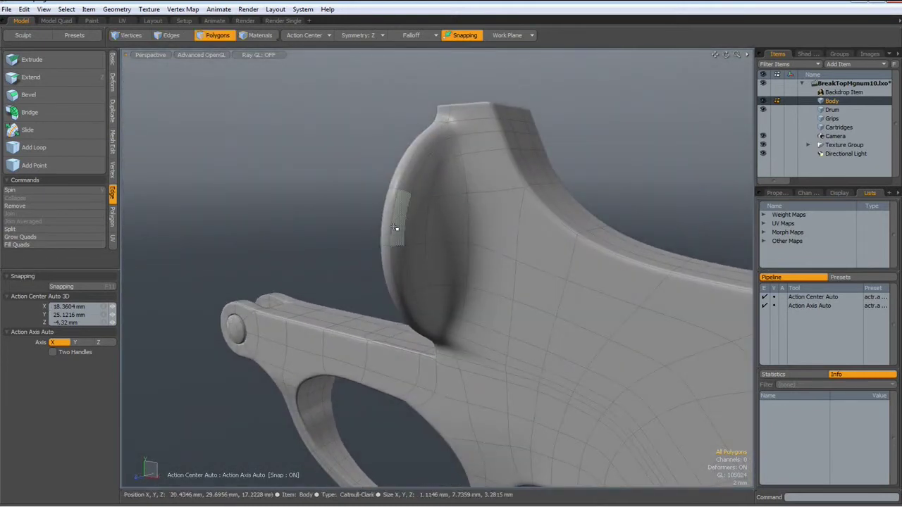
pyautogui.press('2')
pyautogui.click(394, 216)
pyautogui.keyDown('alt'); pyautogui.moveTo(398, 217); pyautogui.dragTo(499, 248); pyautogui.keyUp('alt')
pyautogui.scroll(3, 472, 240)
pyautogui.scroll(2, 465, 236)
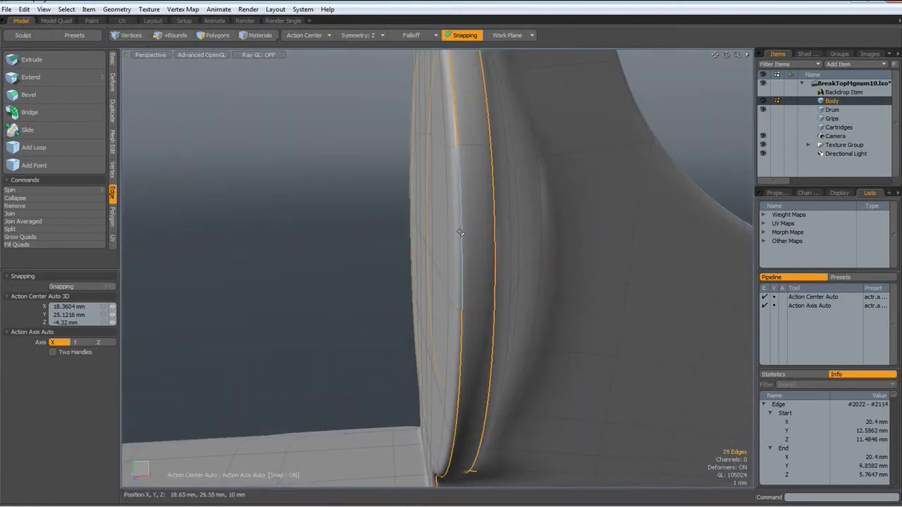
pyautogui.scroll(-5, 460, 232)
pyautogui.keyDown('alt'); pyautogui.moveTo(489, 249); pyautogui.dragTo(439, 243); pyautogui.keyUp('alt')
# Give the rim loop a 20% edge weight, deselect, and check the hardened rim
pyautogui.click(182, 10)
pyautogui.click(204, 313)
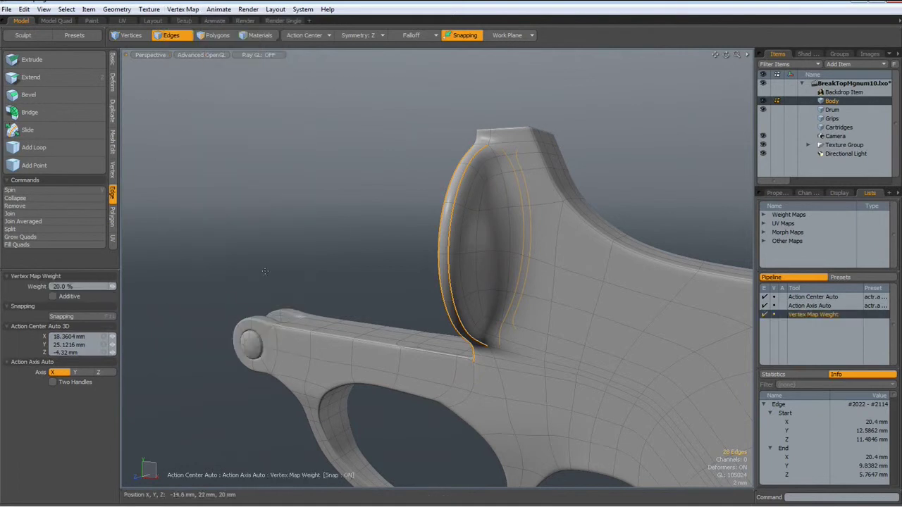
pyautogui.press('q')
pyautogui.click(326, 243)
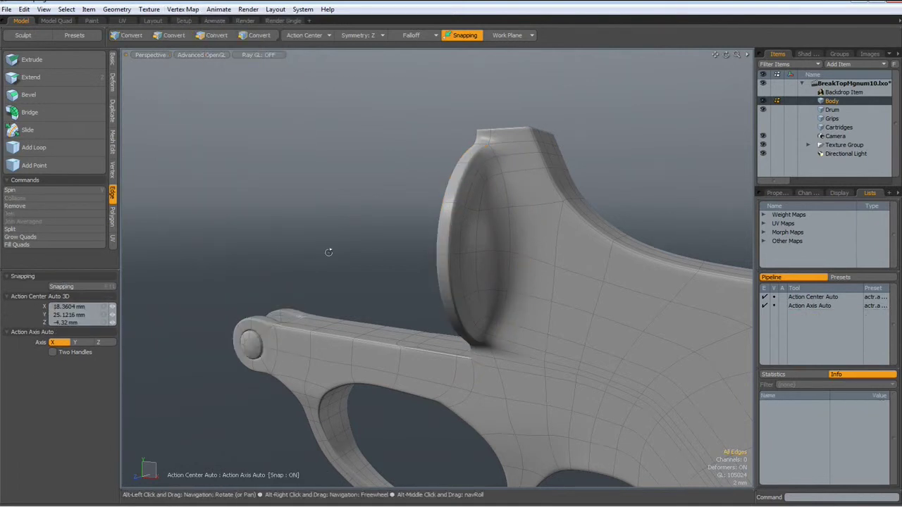
pyautogui.keyDown('alt'); pyautogui.moveTo(327, 244); pyautogui.dragTo(309, 159); pyautogui.keyUp('alt')
# Restore the 20-edge drum rim loop selection and drop two edges from it
pyautogui.press('2')
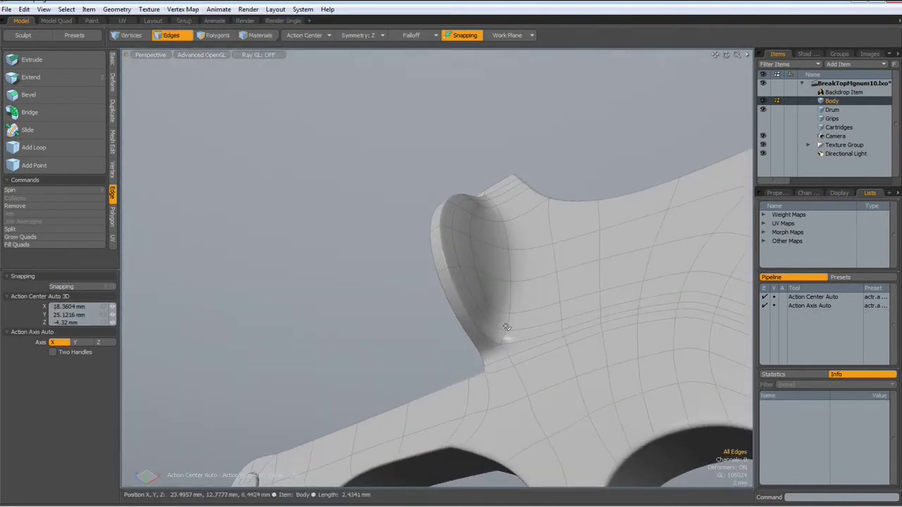
pyautogui.click(488, 349)
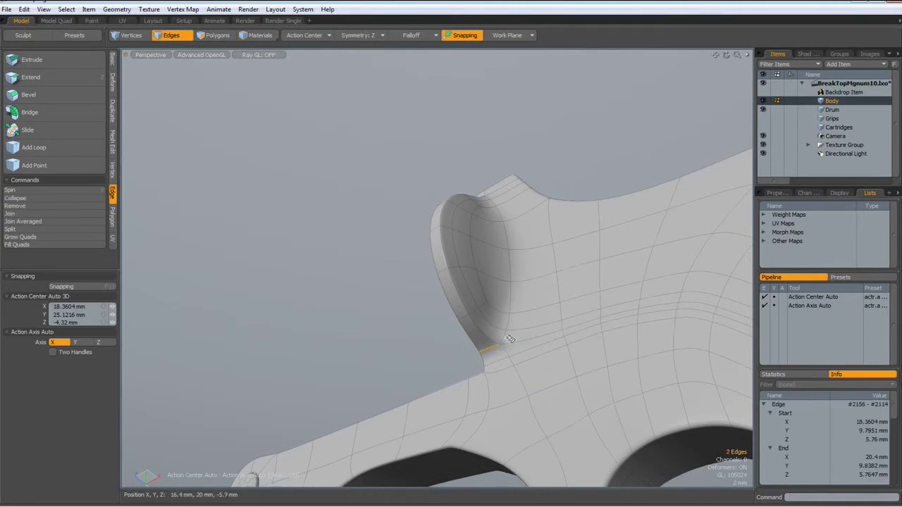
pyautogui.keyDown('shift'); pyautogui.click(509, 337); pyautogui.keyUp('shift')
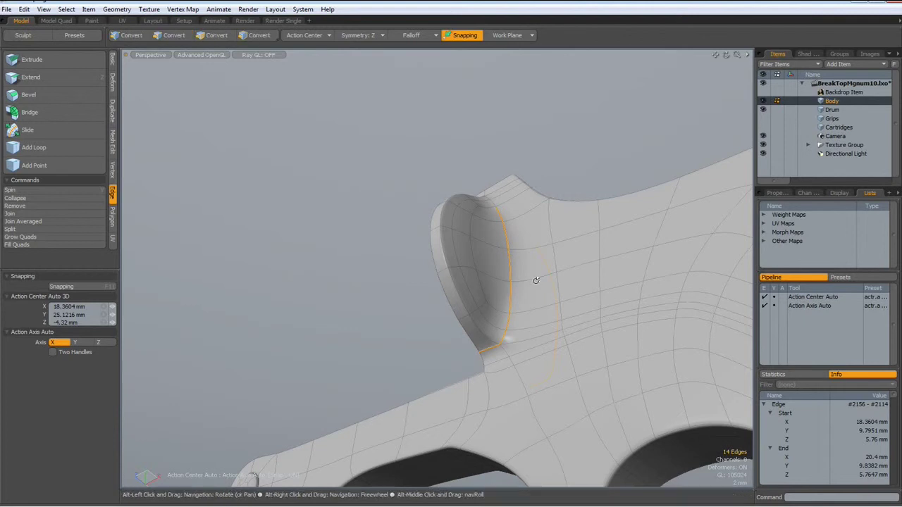
pyautogui.keyDown('alt'); pyautogui.moveTo(537, 283); pyautogui.dragTo(504, 346); pyautogui.keyUp('alt')
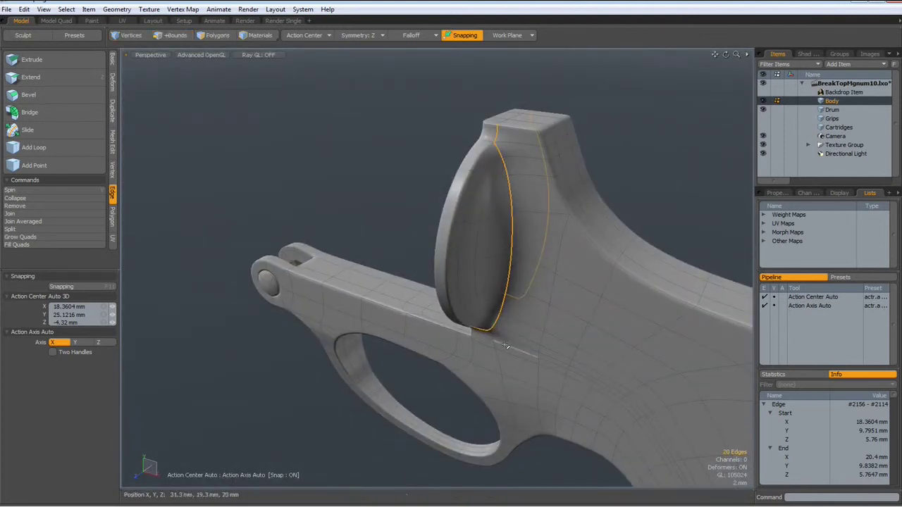
pyautogui.press('Escape')
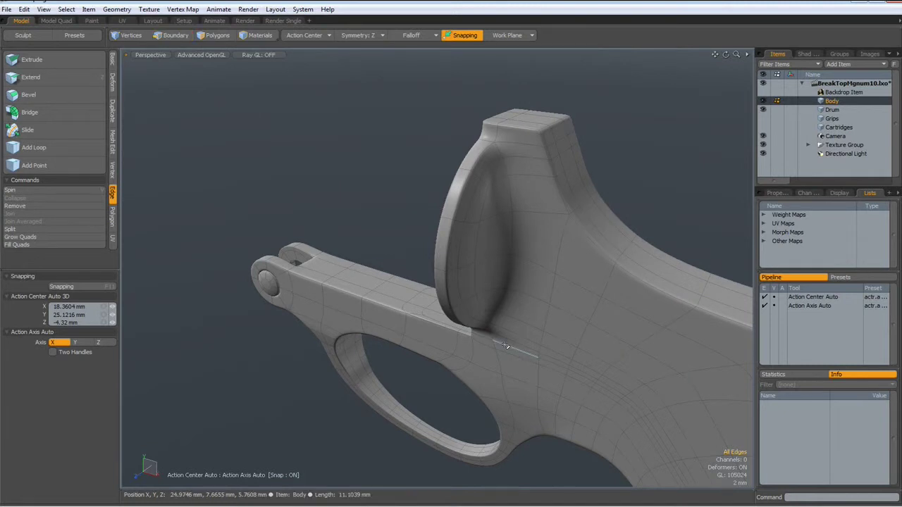
pyautogui.hotkey('ctrl', 'z')
pyautogui.hotkey('shift', 'Down')
# Add the drum's neck edges to the selection, bringing it to 28 edges
pyautogui.scroll(3, 528, 143)
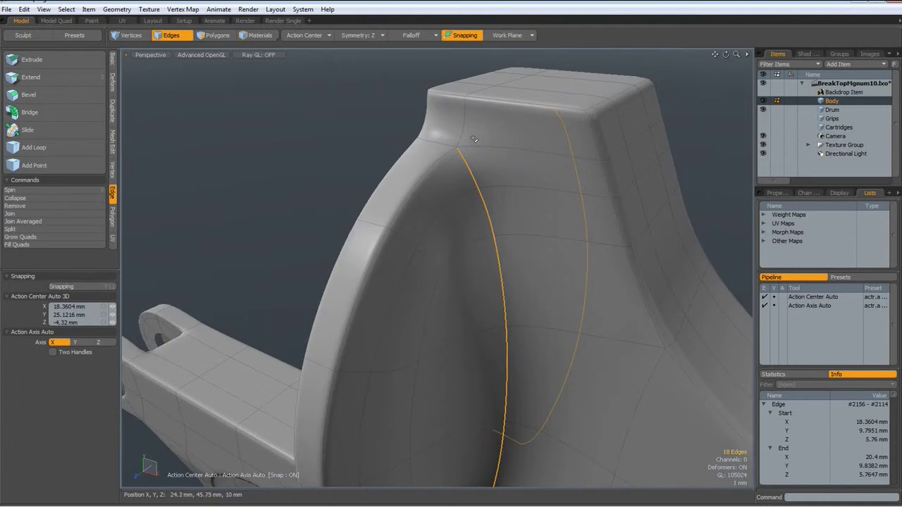
pyautogui.keyDown('alt'); pyautogui.moveTo(436, 143); pyautogui.dragTo(557, 137); pyautogui.keyUp('alt')
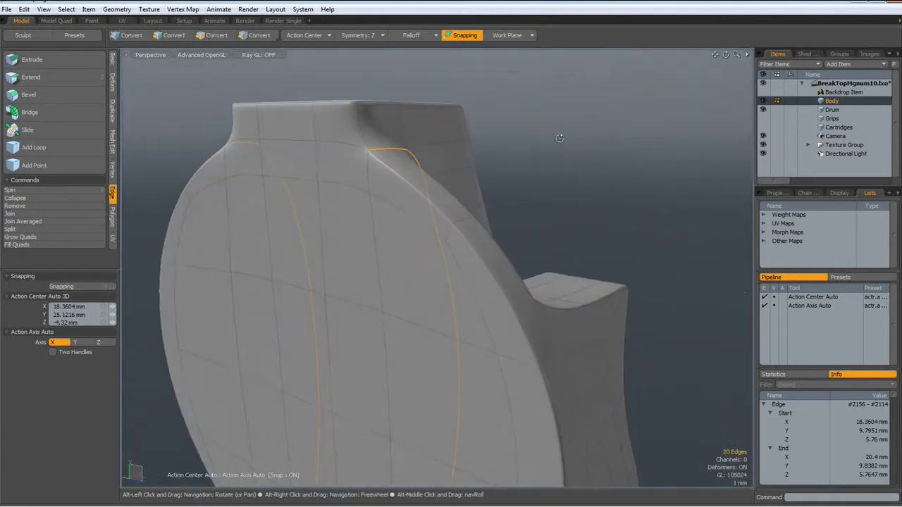
pyautogui.scroll(-3, 561, 140)
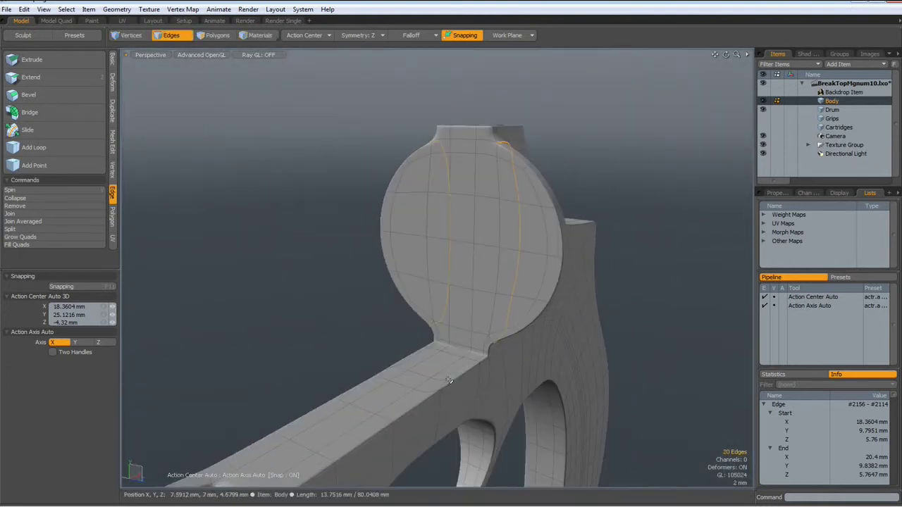
pyautogui.scroll(3, 449, 381)
pyautogui.moveTo(446, 261)
pyautogui.keyDown('alt'); pyautogui.mouseDown()
pyautogui.moveTo(481, 285)
pyautogui.moveTo(565, 294)
pyautogui.mouseUp(); pyautogui.keyUp('alt')
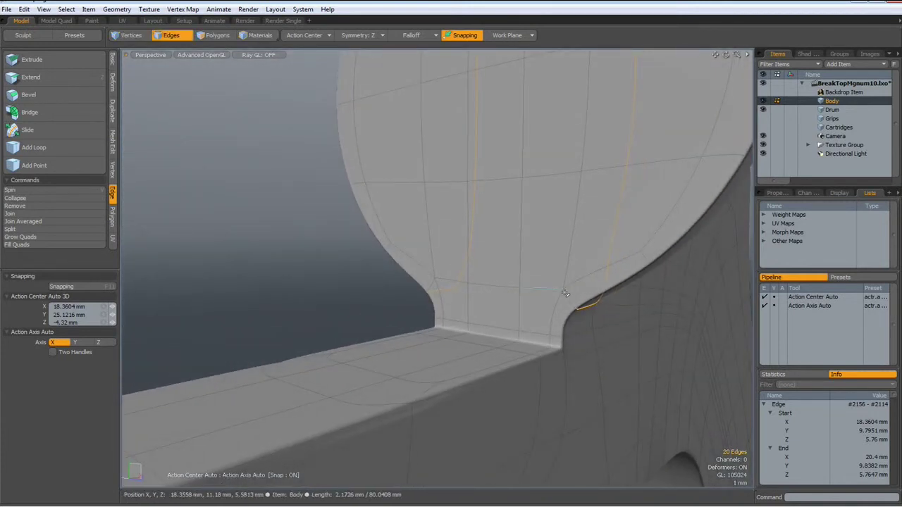
pyautogui.press('shift')
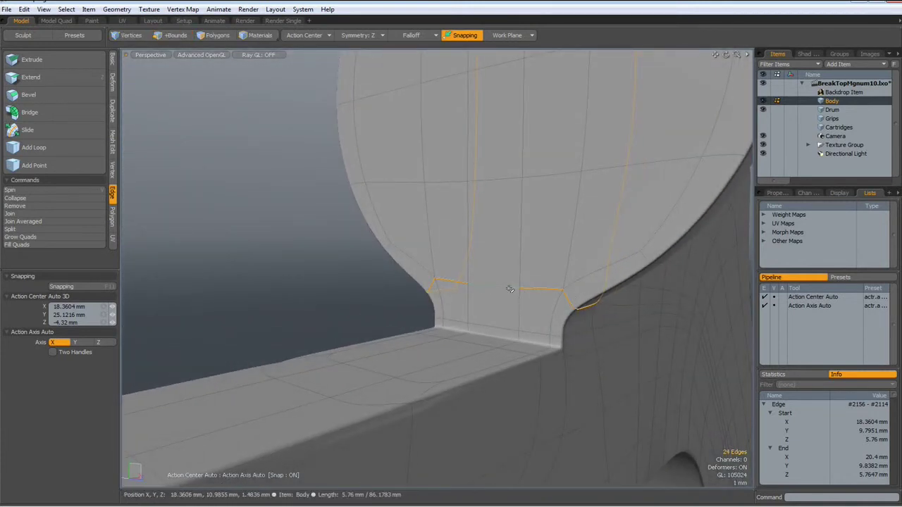
pyautogui.scroll(-3, 507, 242)
pyautogui.moveTo(534, 96)
pyautogui.keyDown('alt'); pyautogui.mouseDown()
pyautogui.moveTo(559, 399)
pyautogui.moveTo(575, 370)
pyautogui.mouseUp(); pyautogui.keyUp('alt')
pyautogui.scroll(3, 564, 261)
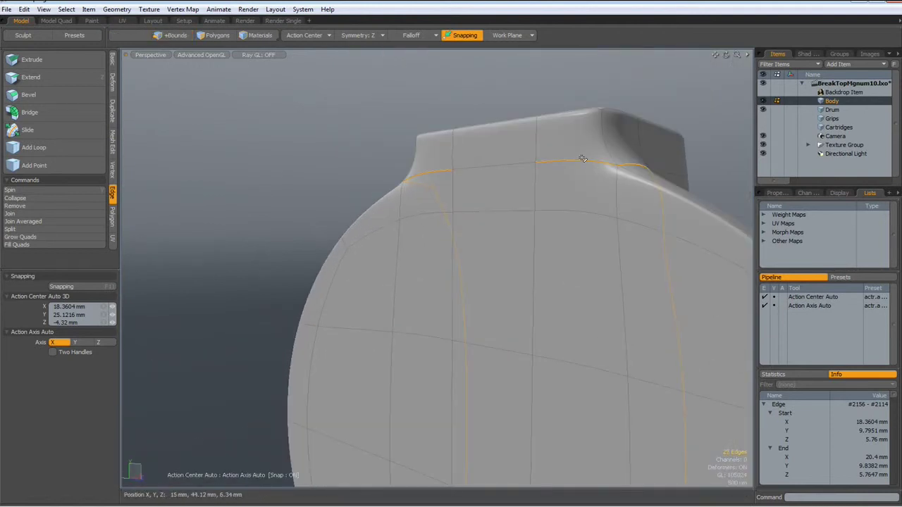
pyautogui.scroll(-4, 519, 167)
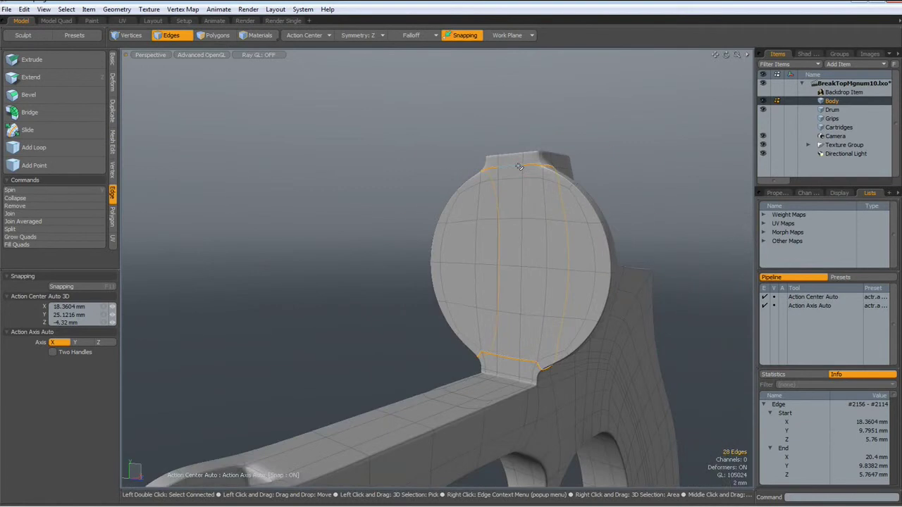
pyautogui.keyDown('alt'); pyautogui.moveTo(519, 167); pyautogui.dragTo(412, 224); pyautogui.keyUp('alt')
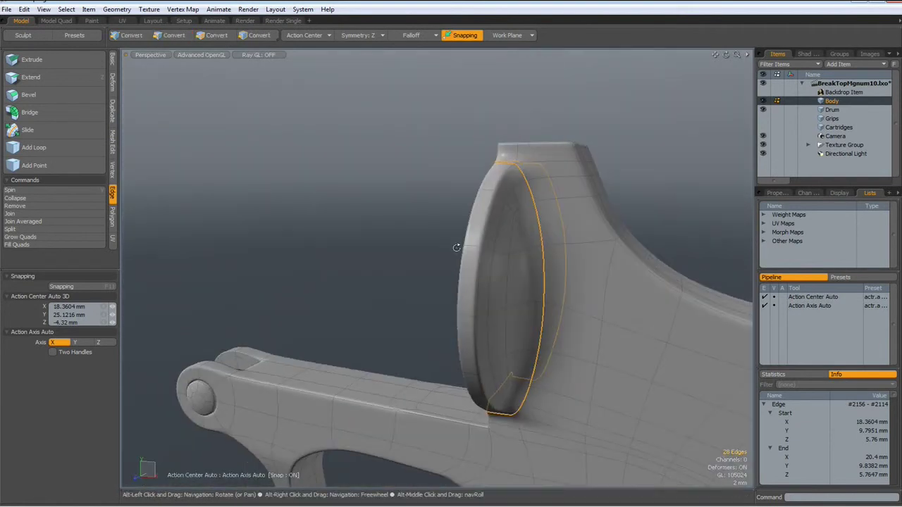
# Apply a 20% edge weight to the selected rim and neck edges, then deselect
pyautogui.click(190, 8)
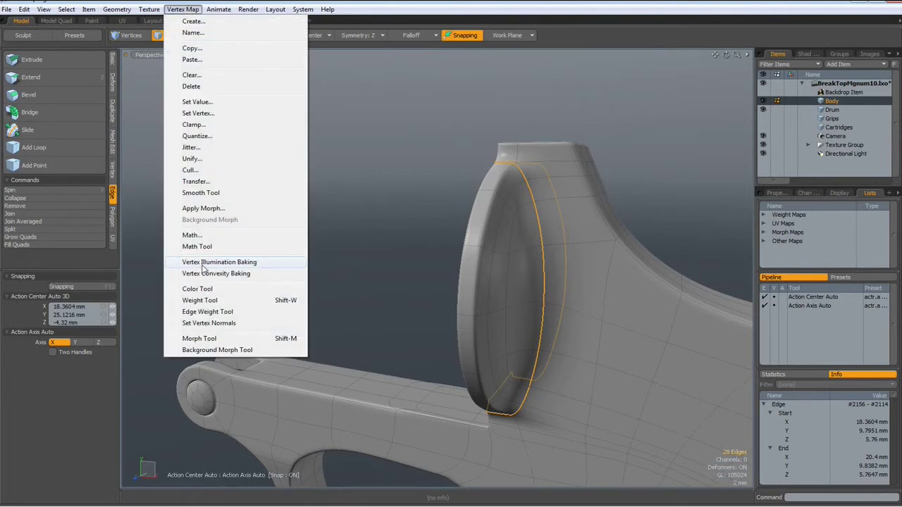
pyautogui.click(202, 312)
pyautogui.moveTo(391, 202)
pyautogui.keyDown('alt'); pyautogui.mouseDown()
pyautogui.moveTo(485, 188)
pyautogui.moveTo(423, 114)
pyautogui.moveTo(376, 169)
pyautogui.moveTo(435, 151)
pyautogui.moveTo(416, 227)
pyautogui.moveTo(517, 230)
pyautogui.mouseUp(); pyautogui.keyUp('alt')
pyautogui.press('space')
pyautogui.click(355, 172)
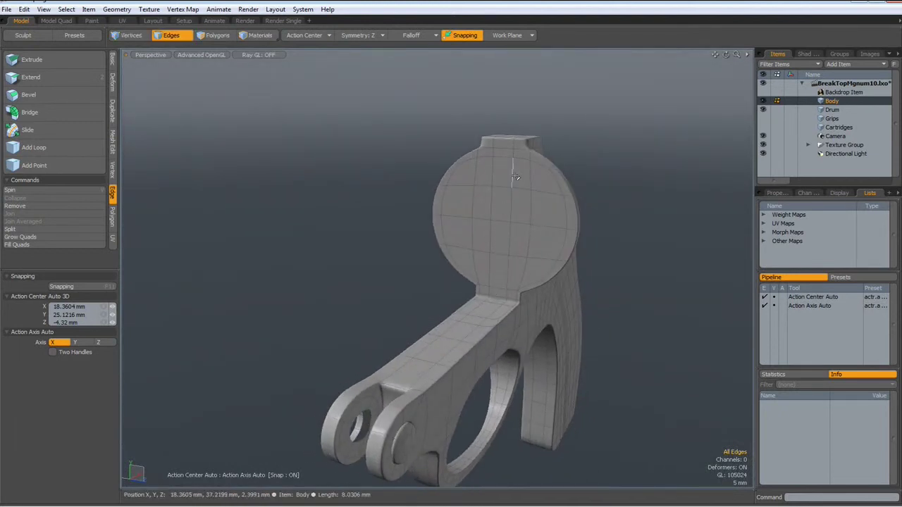
# Orbit and pan around the revolver to review the weighted drum frame, then fit the view
pyautogui.keyDown('alt'); pyautogui.moveTo(492, 283); pyautogui.dragTo(355, 179); pyautogui.keyUp('alt')
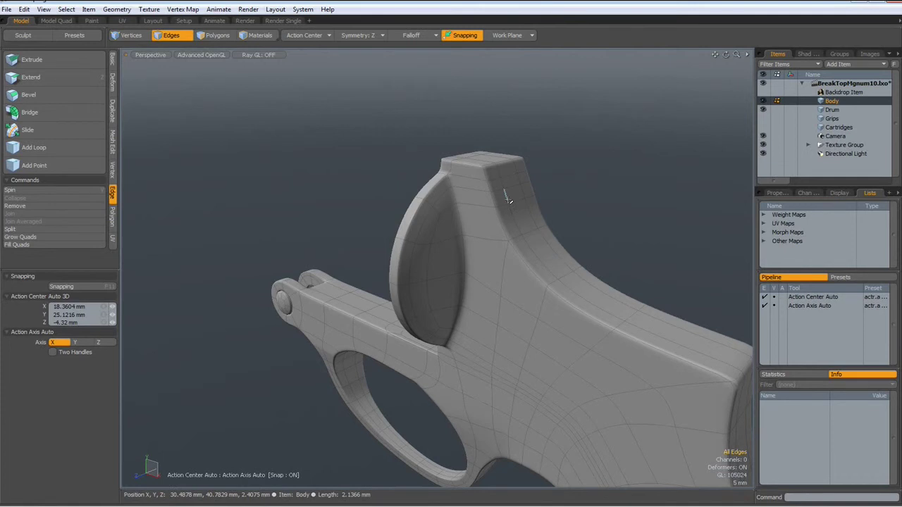
pyautogui.moveTo(506, 200)
pyautogui.keyDown('alt'); pyautogui.mouseDown()
pyautogui.moveTo(658, 236)
pyautogui.moveTo(543, 238)
pyautogui.mouseUp(); pyautogui.keyUp('alt')
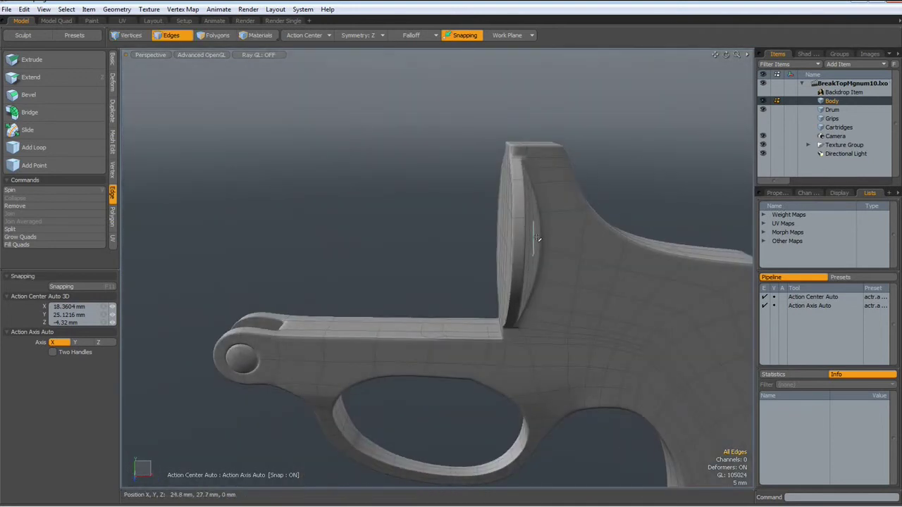
pyautogui.moveTo(537, 238)
pyautogui.keyDown('alt'); pyautogui.keyDown('shift'); pyautogui.mouseDown()
pyautogui.moveTo(509, 225)
pyautogui.moveTo(360, 237)
pyautogui.moveTo(392, 288)
pyautogui.mouseUp(); pyautogui.keyUp('shift'); pyautogui.keyUp('alt')
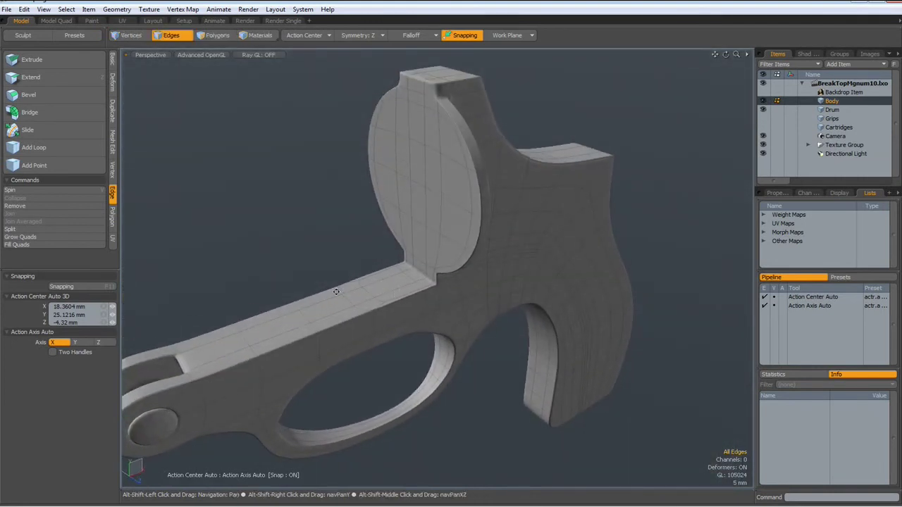
pyautogui.press('a')
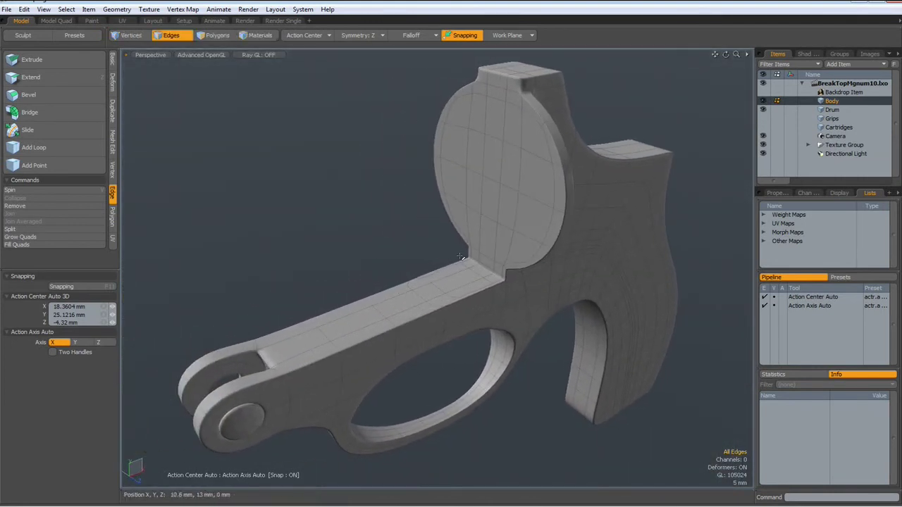